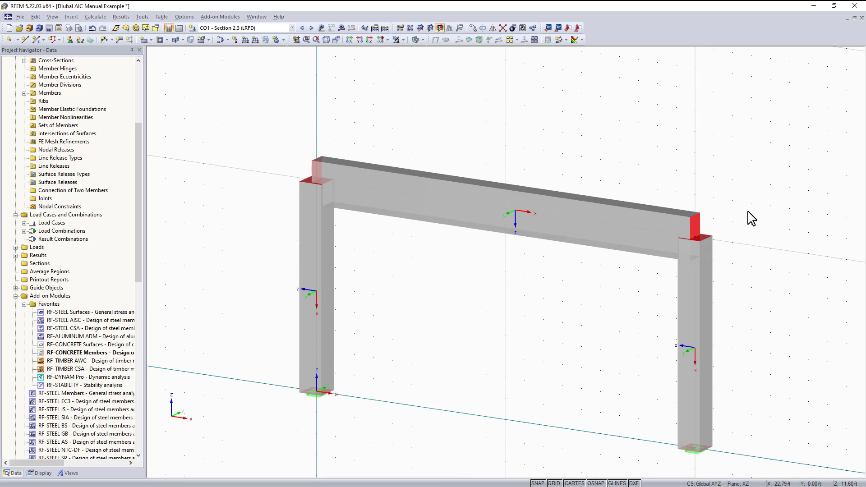
Step: Display the member loads of LC1 - Dead, then LC2 - Live, on the frame
middle_click_drag(663, 93, 627, 110)
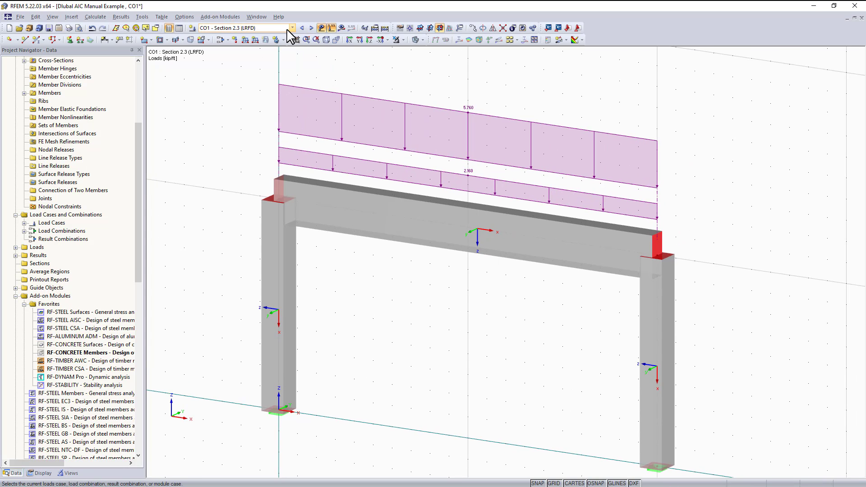
left_click(292, 28)
left_click(315, 35)
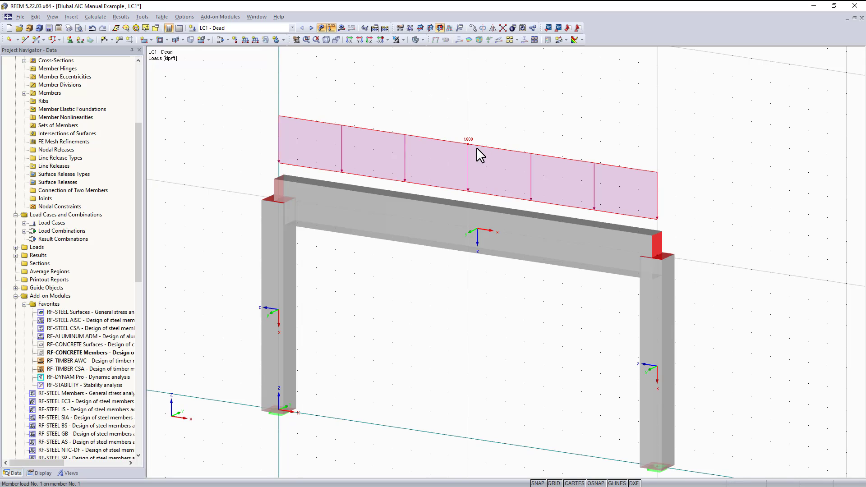
left_click(292, 27)
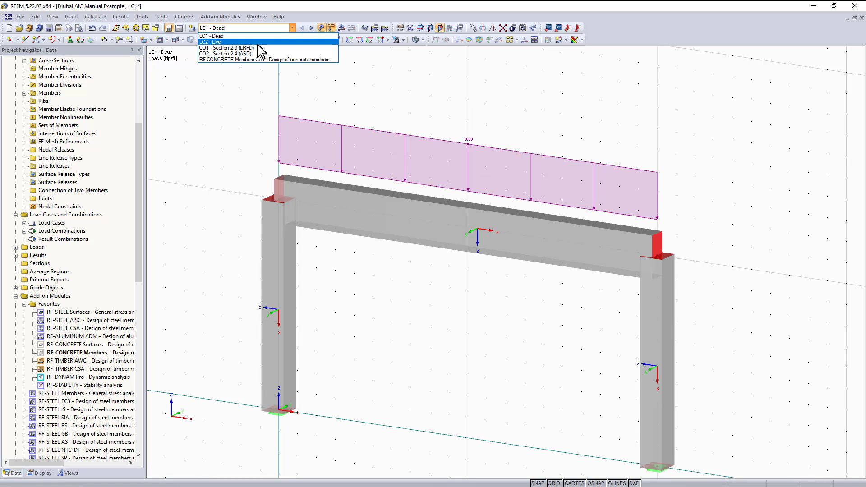
left_click(279, 43)
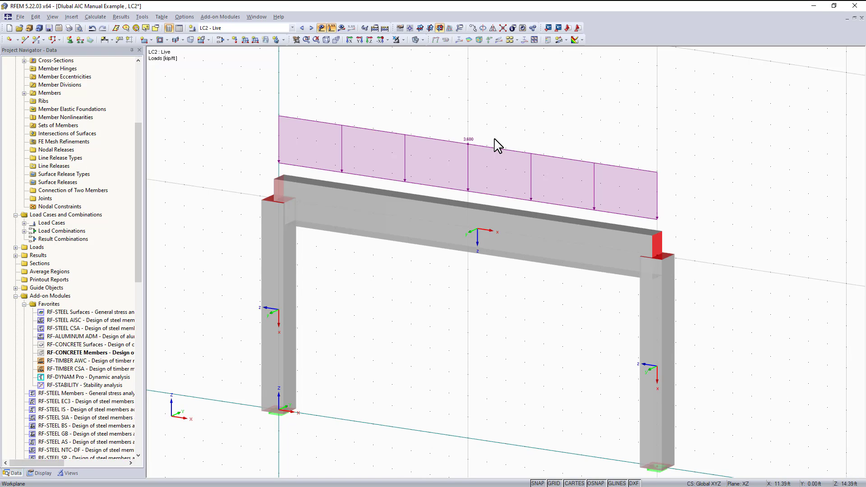
Step: Show combination CO1, then settle on CO2 - Section 2.4 (ASD) with 3.600 and 1.800 loads
left_click(252, 28)
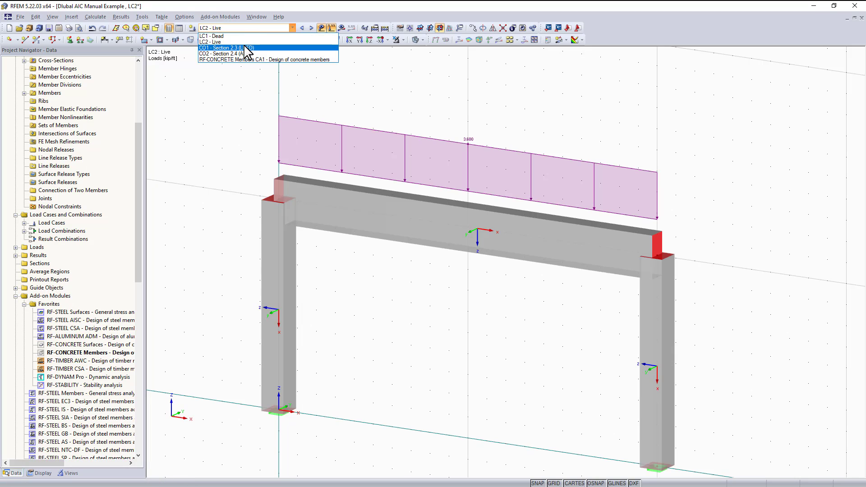
left_click(247, 48)
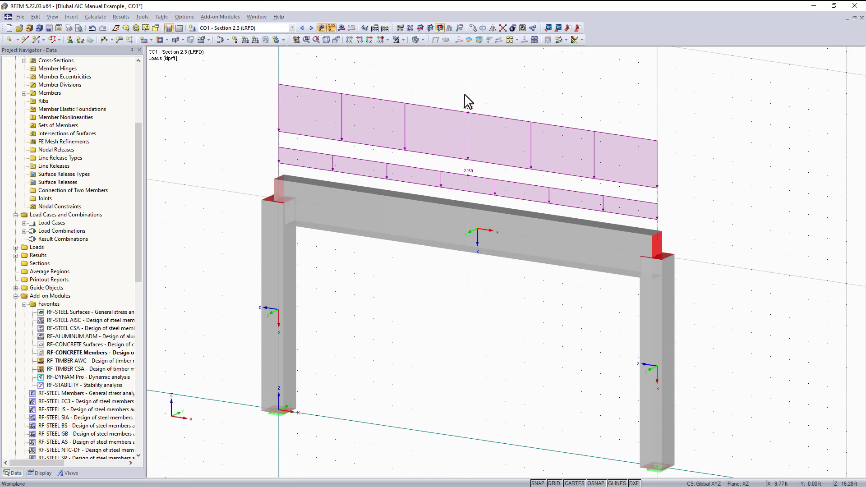
left_click(253, 28)
left_click(239, 53)
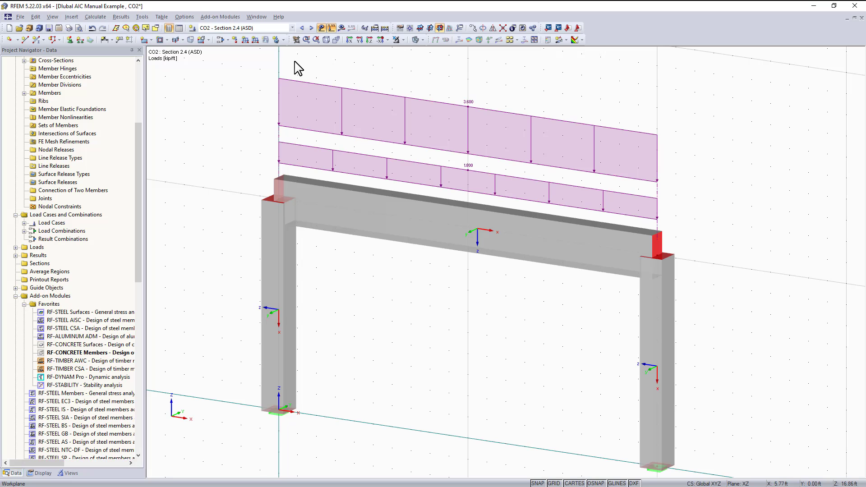
left_click(229, 28)
left_click(253, 53)
Step: Expand Add-on Modules > Design - Concrete to list RF-CONCRETE Members
scroll(80, 217, "up", 5)
scroll(77, 211, "down", 9)
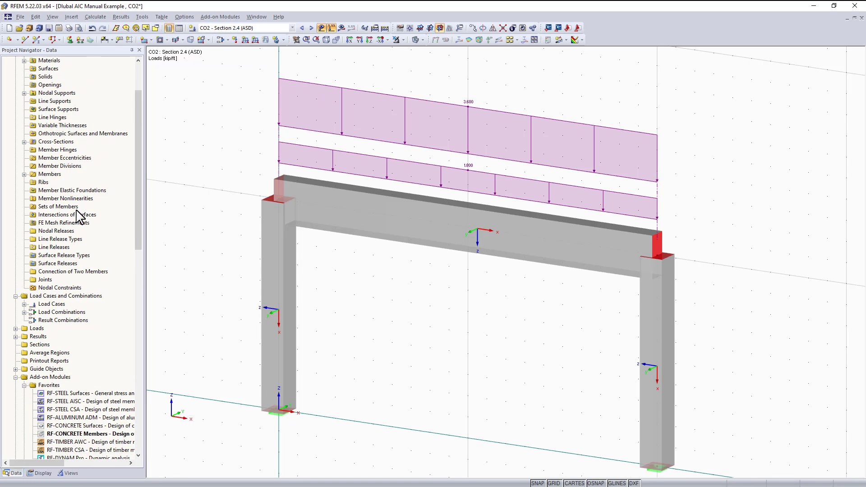
scroll(77, 215, "down", 2)
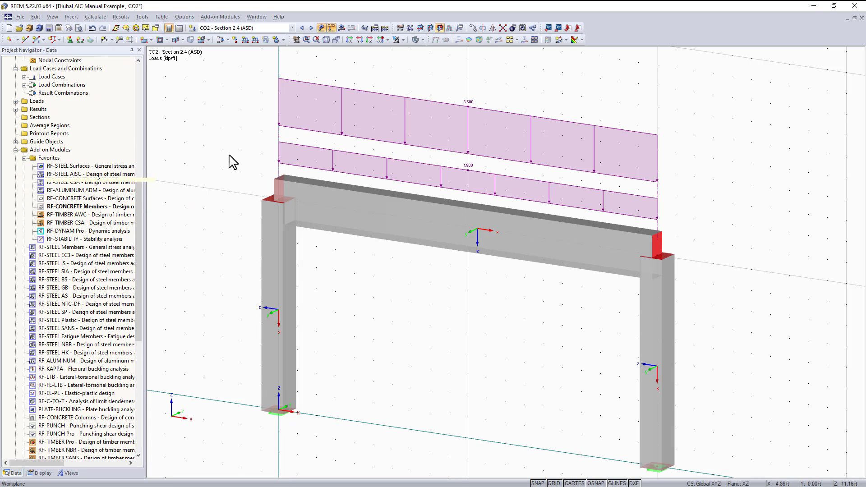
left_click(226, 18)
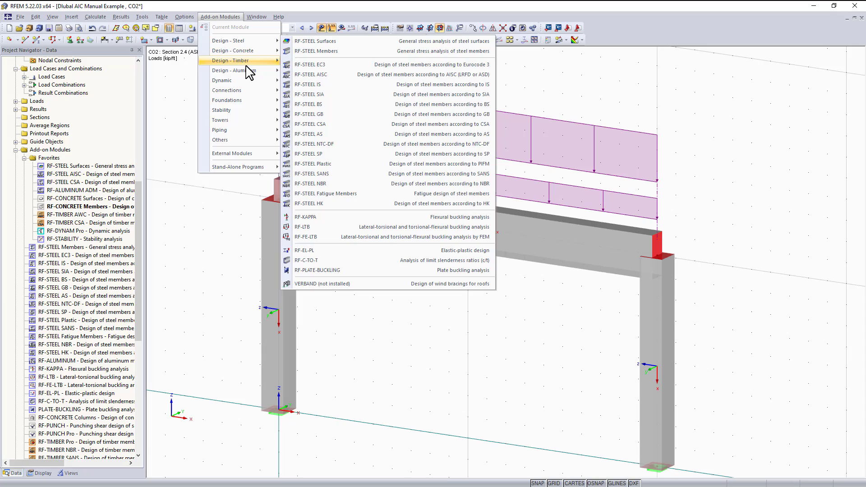
mouse_move(243, 51)
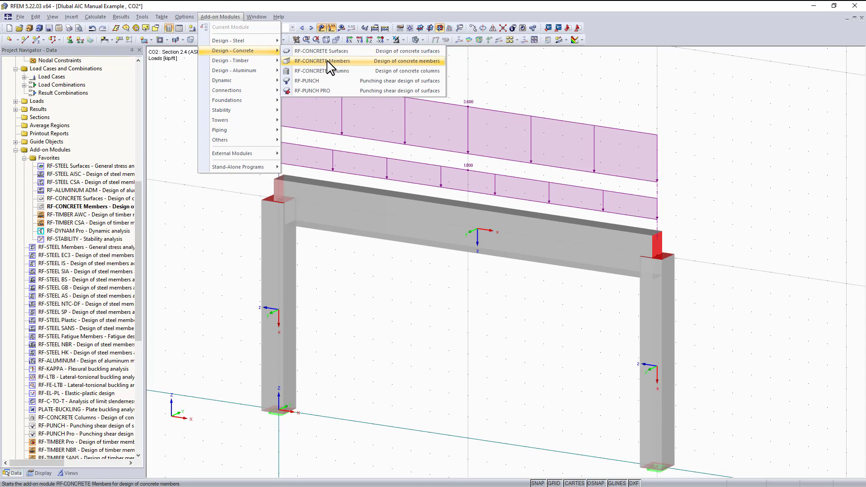
Step: Launch RF-CONCRETE Members case CA1, keeping ACI 318-14 as standard and CO1 for strength design
left_click(331, 68)
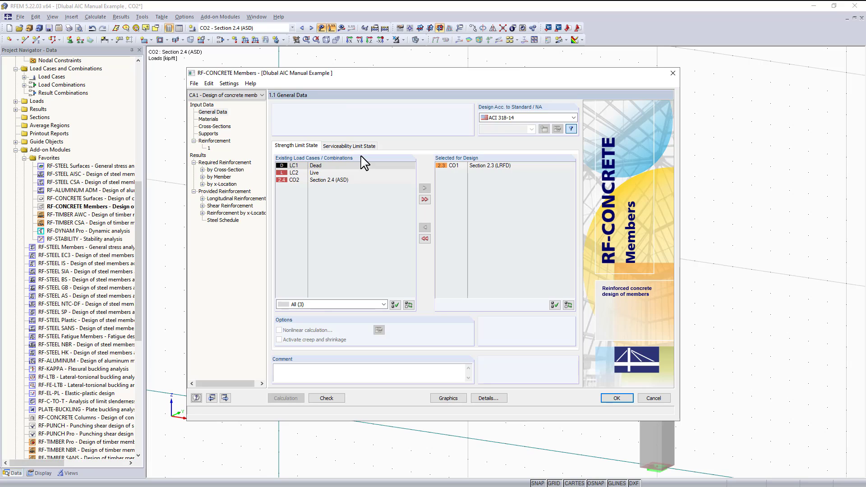
left_click(512, 117)
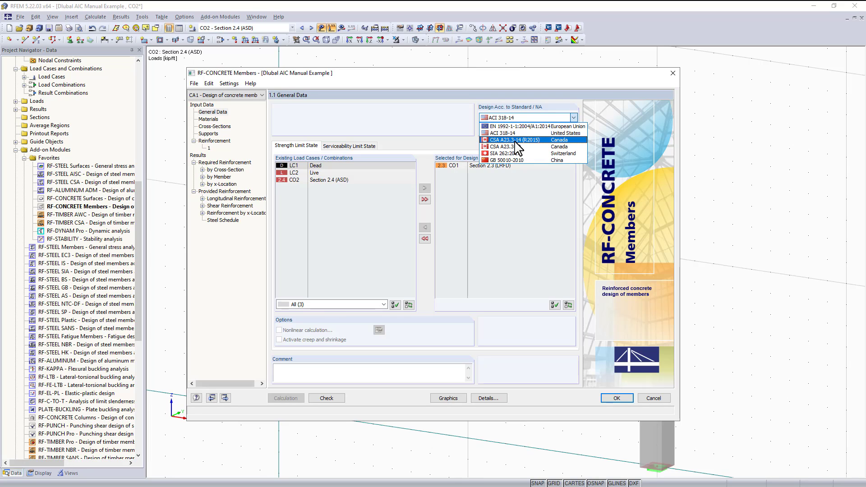
left_click(438, 135)
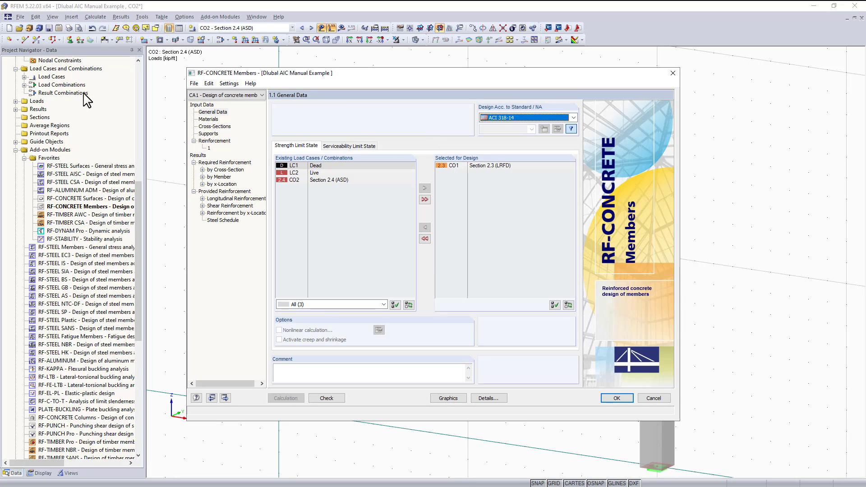
left_click(537, 119)
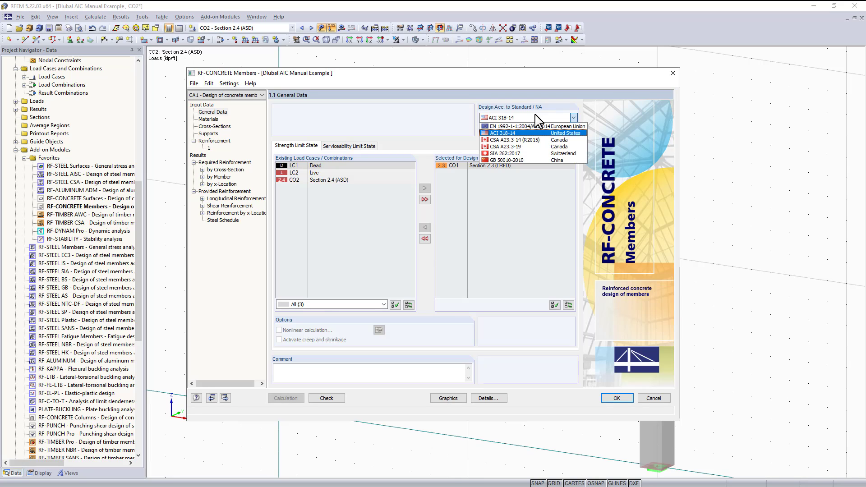
left_click(537, 118)
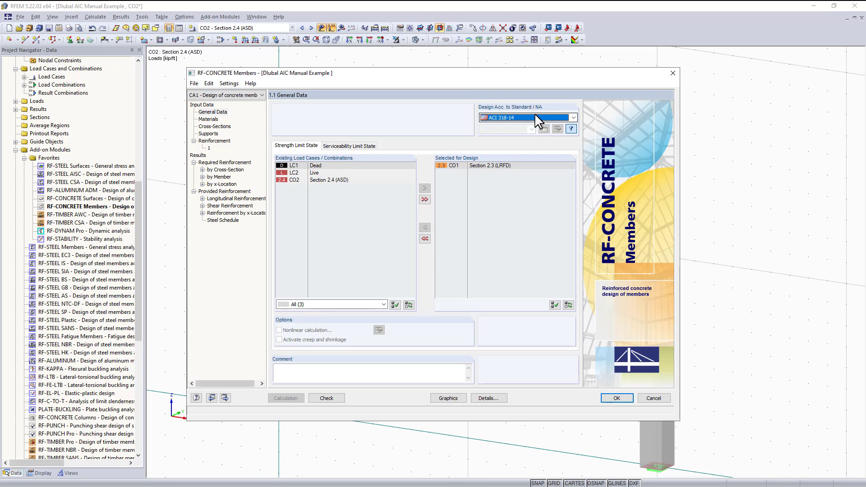
left_click(508, 118)
left_click(506, 118)
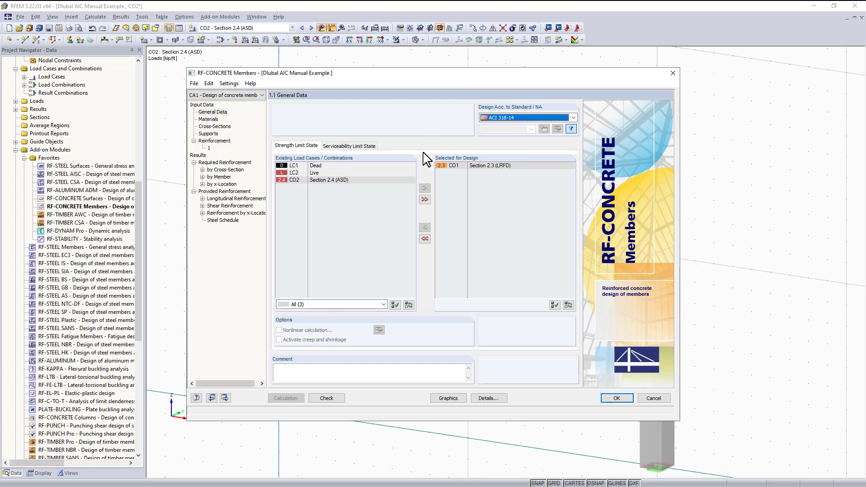
Step: Add CO2 - Section 2.4 (ASD) to the serviceability limit state design list
left_click(350, 147)
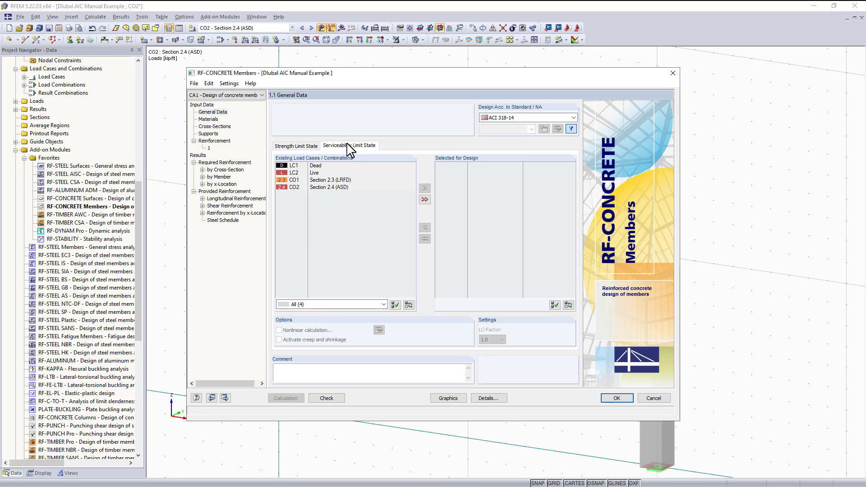
left_click(318, 187)
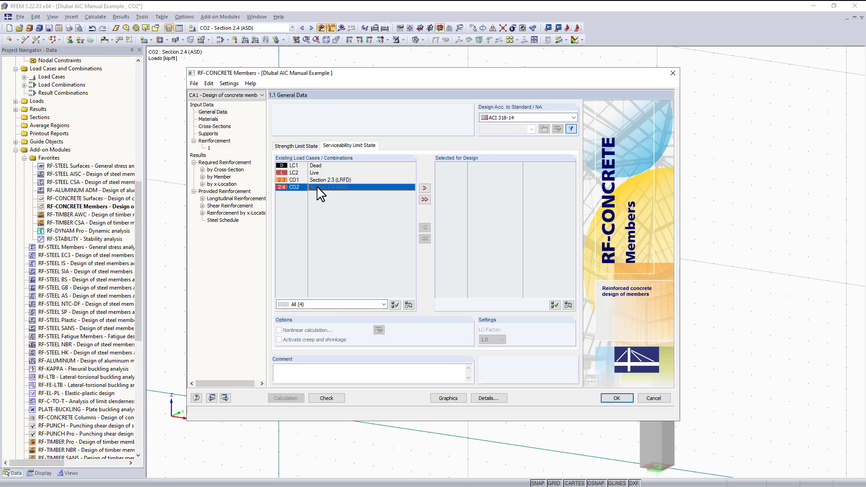
left_click(424, 189)
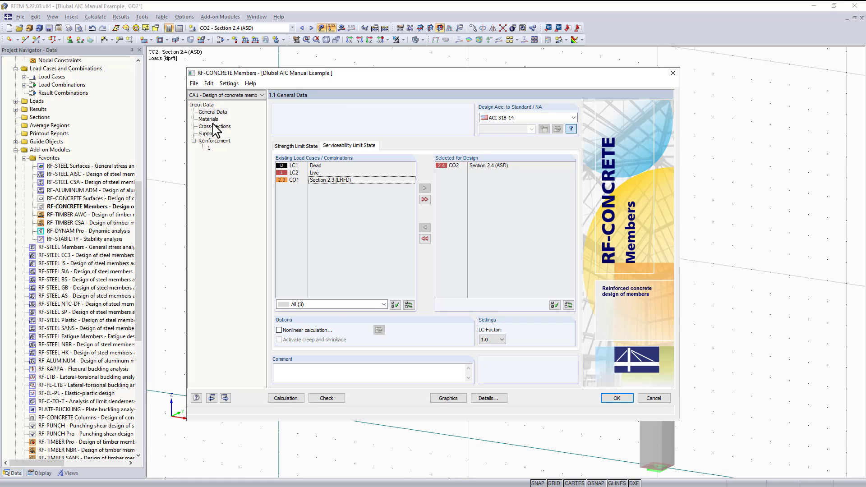
Step: Review the Materials page (4000 psi concrete, Grade 60 steel), then move to Cross-Sections
left_click(210, 119)
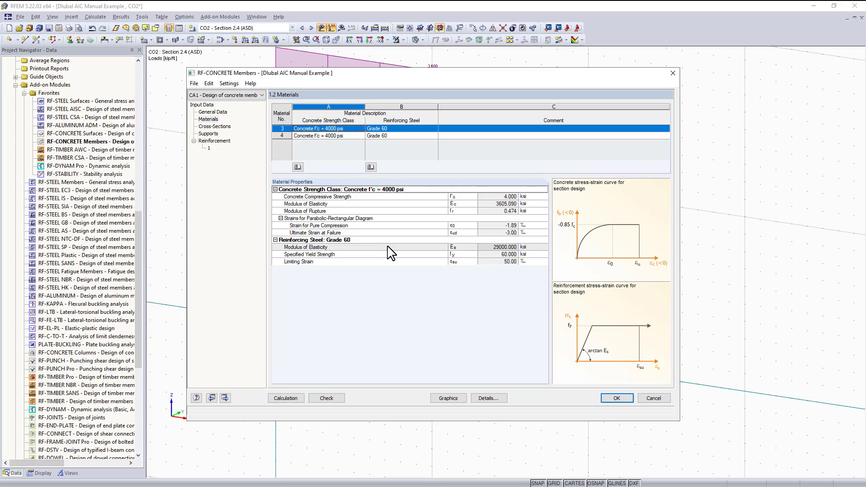
left_click(205, 128)
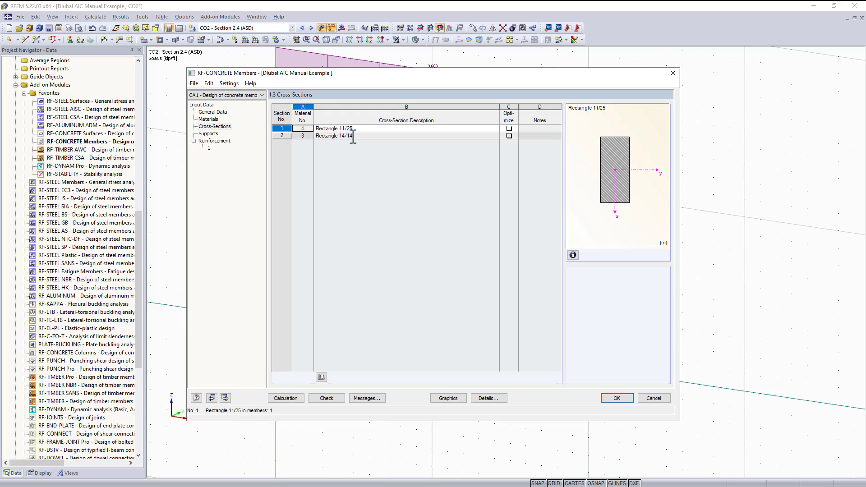
Step: Confirm Rectangle 11/25 is the beam and Rectangle 14/14 the columns, members 2-3
left_click_drag(369, 75, 386, 274)
left_click(344, 334)
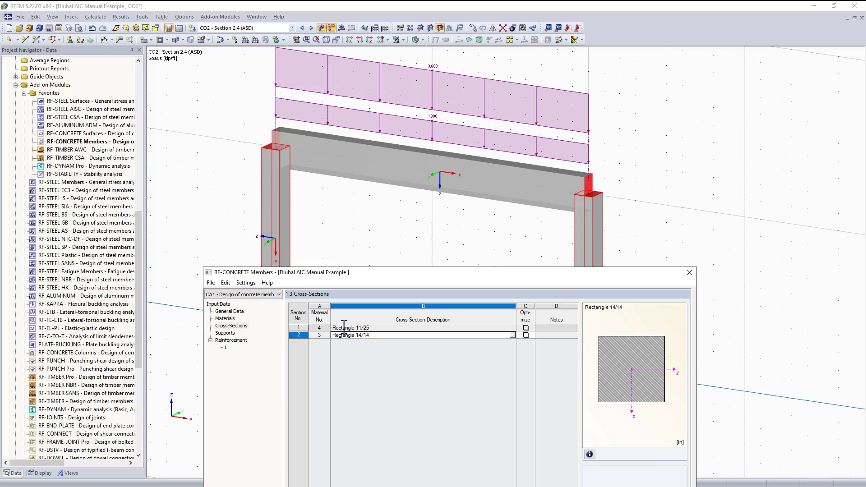
left_click(344, 328)
key("Down")
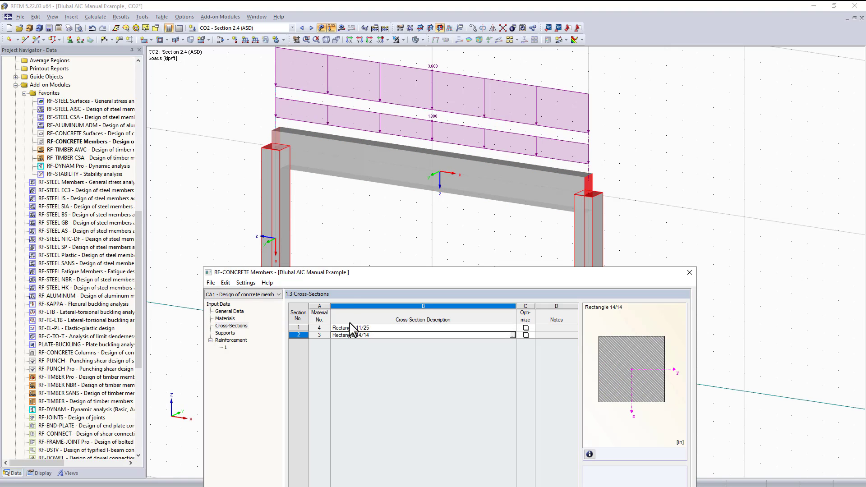
left_click_drag(360, 275, 361, 117)
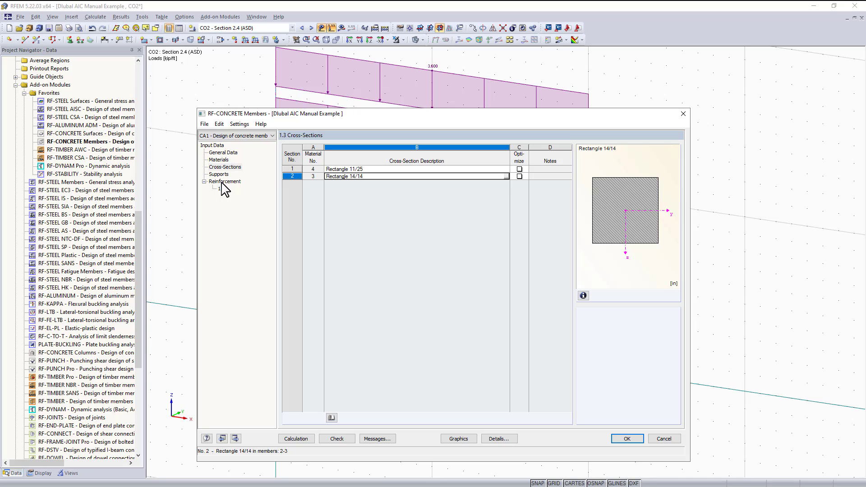
Step: Define supports at nodes 1 and 2 by picking them in the model
left_click(225, 173)
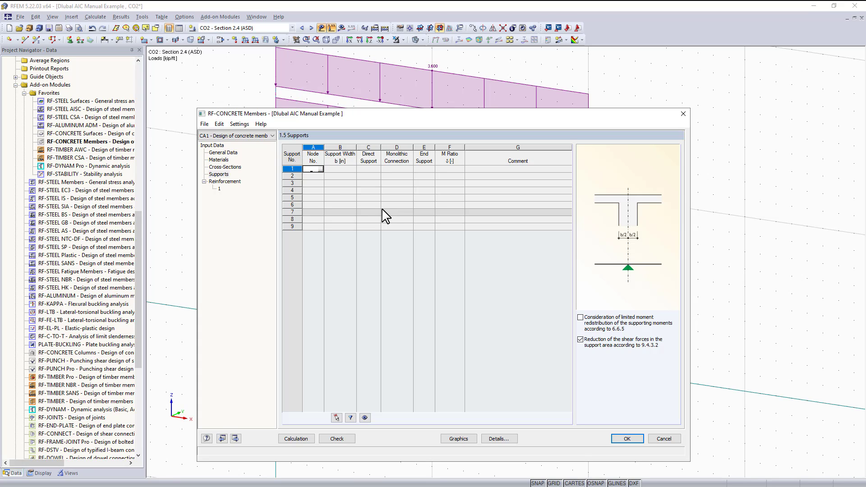
left_click(320, 169)
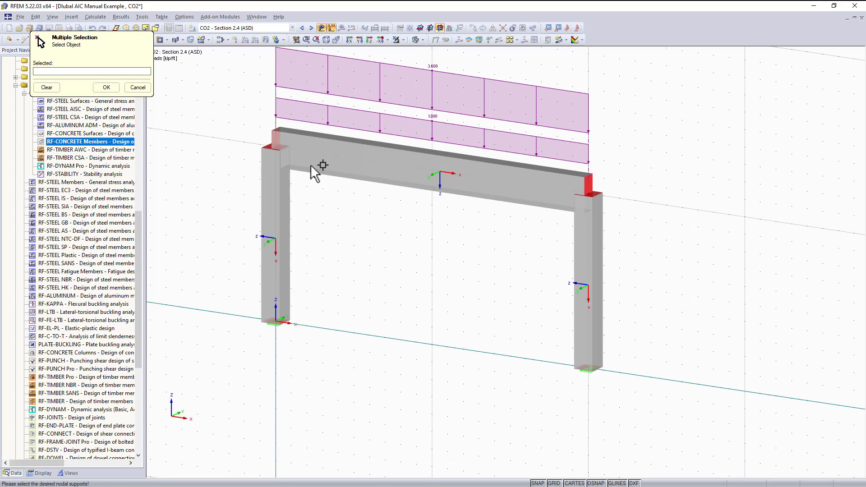
left_click(276, 147)
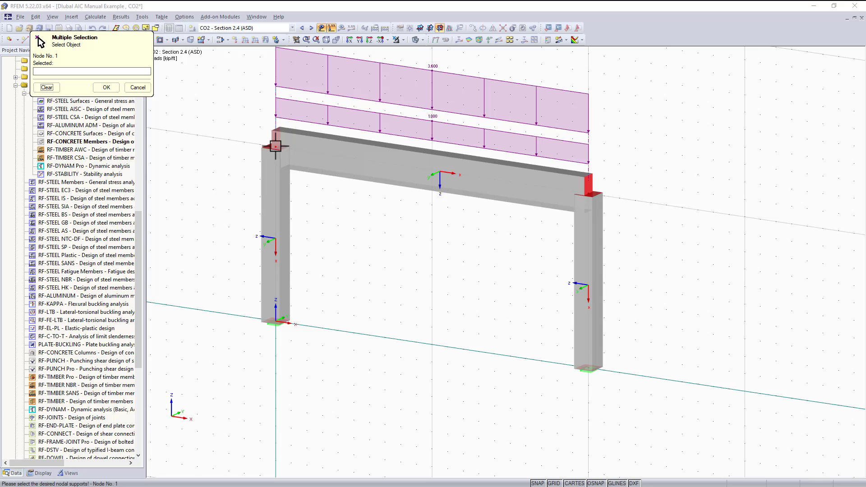
left_click(586, 193)
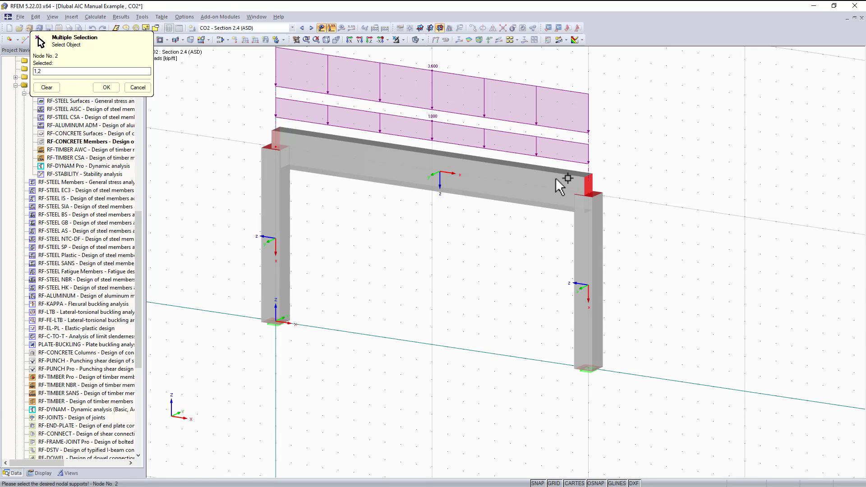
left_click(106, 88)
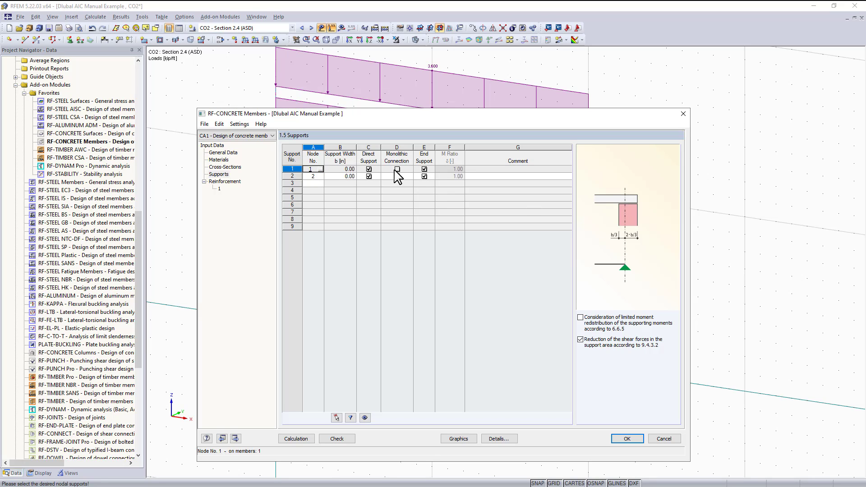
Step: Make both supports end supports, clearing Direct Support and Monolithic Connection
left_click(368, 169)
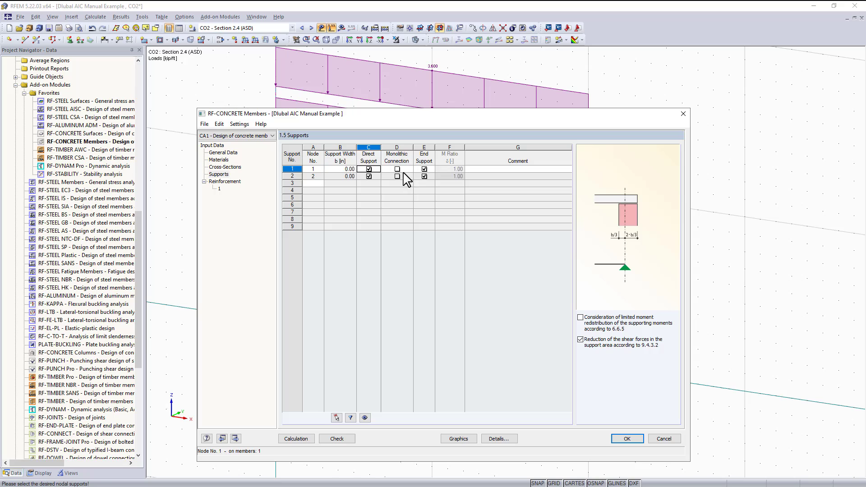
left_click(424, 176)
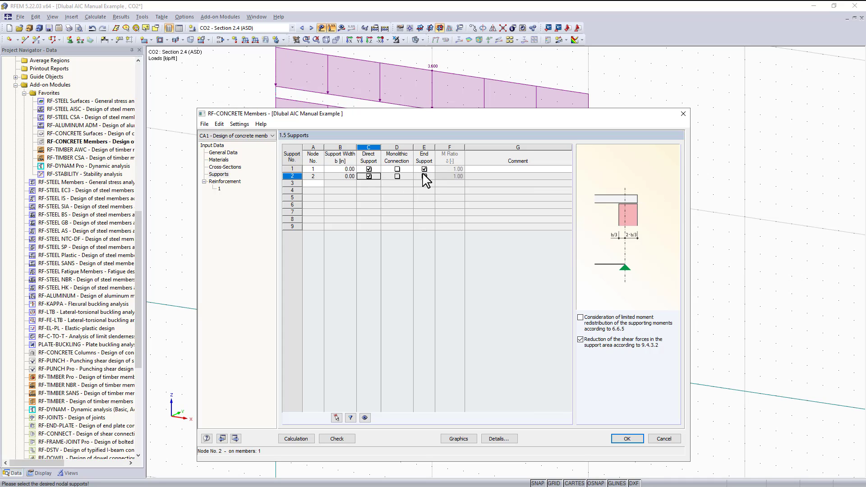
left_click(397, 176)
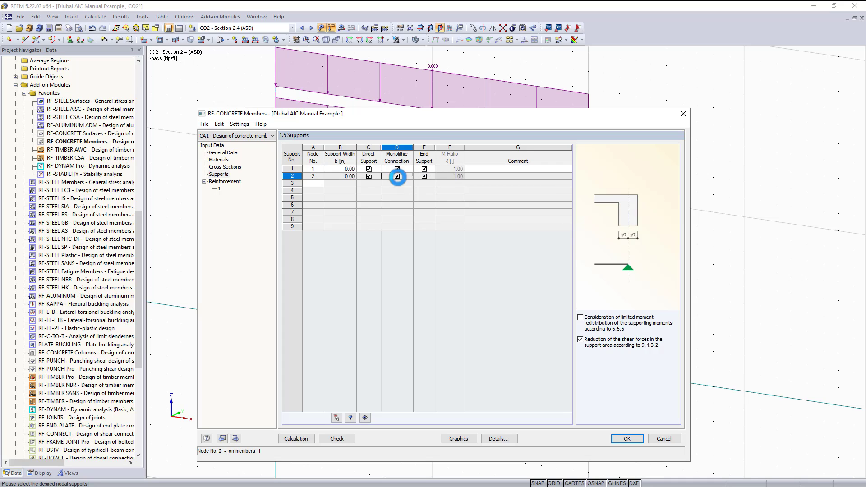
left_click(397, 177)
left_click(424, 176)
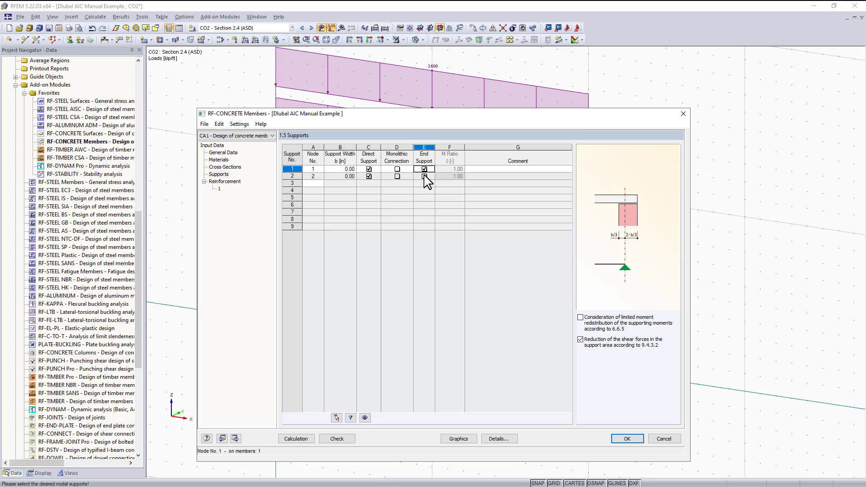
left_click(424, 176)
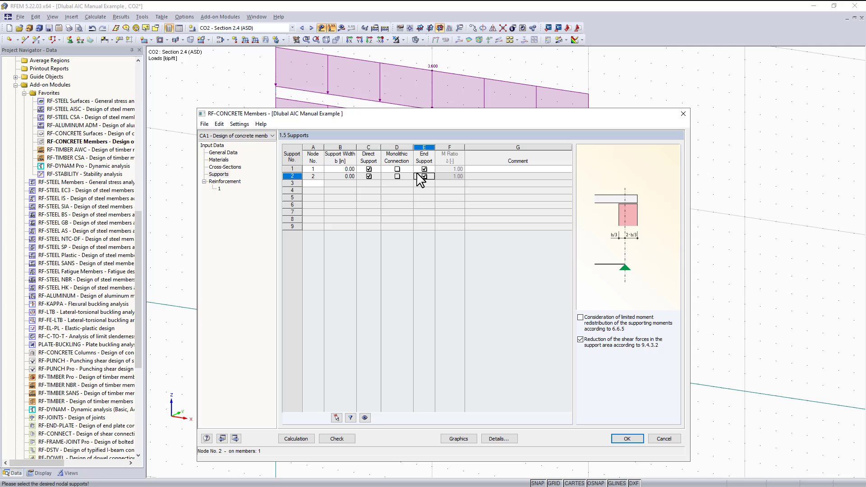
left_click(397, 176)
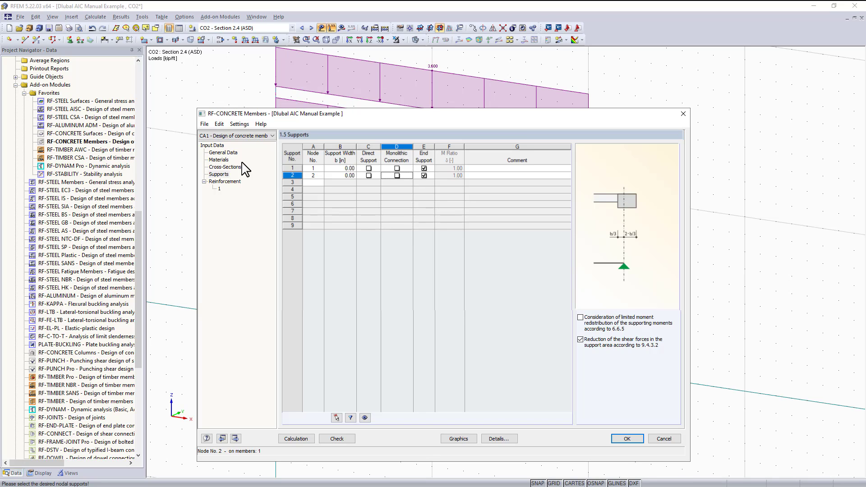
Step: Name reinforcement group 1 'Columns' and switch its members from All to graphic selection
left_click(228, 181)
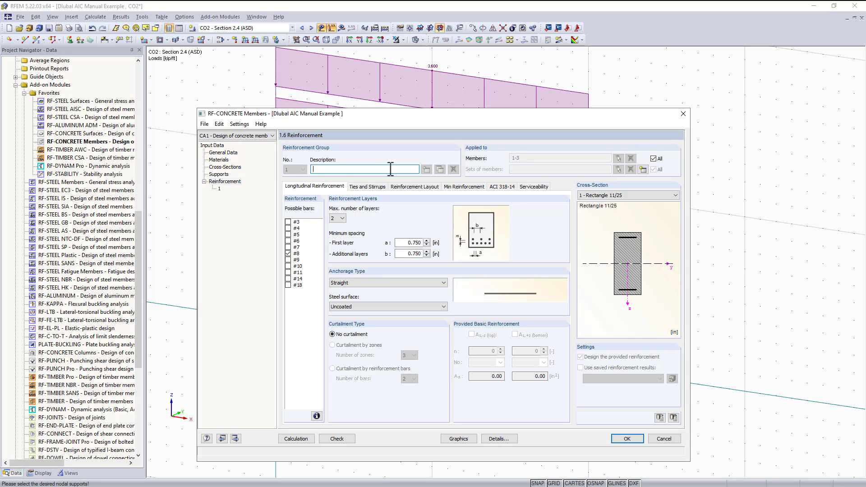
type("olumns")
left_click(653, 159)
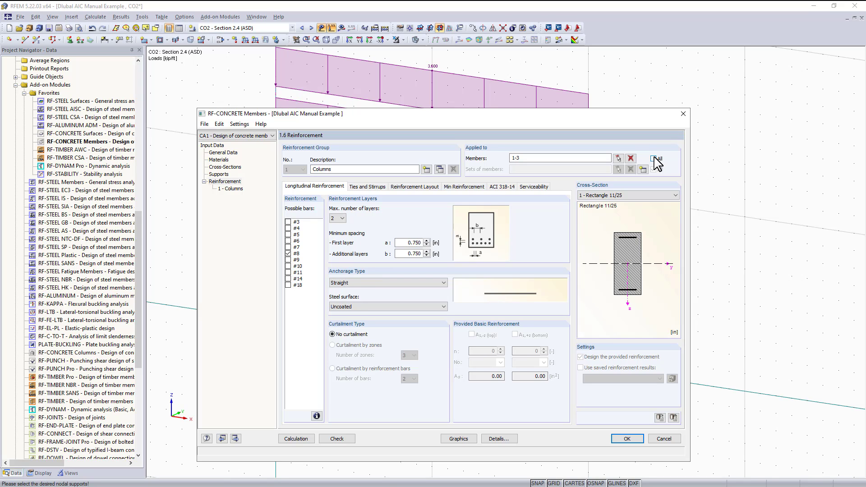
left_click(618, 158)
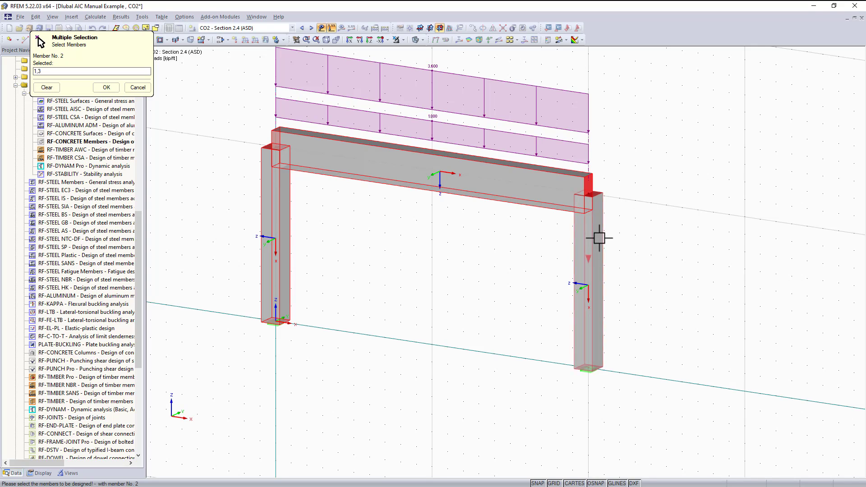
Step: Assign columns 2 and 3 as the Columns group's members
left_click(512, 191)
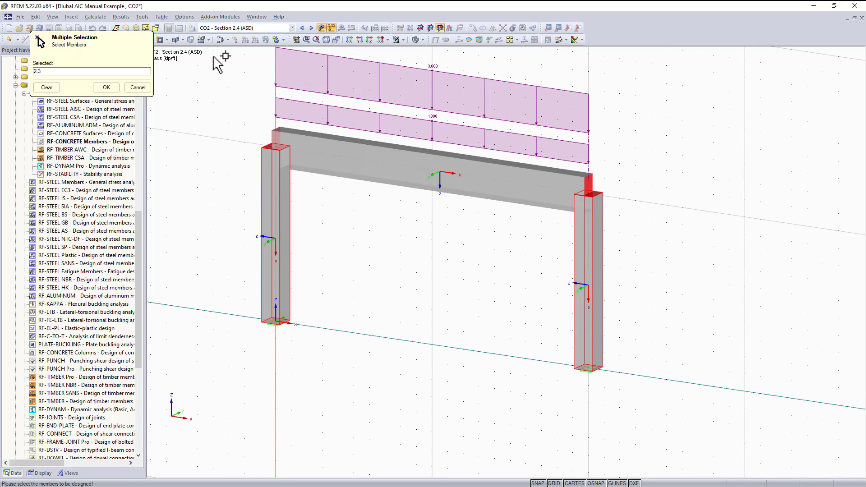
left_click(106, 87)
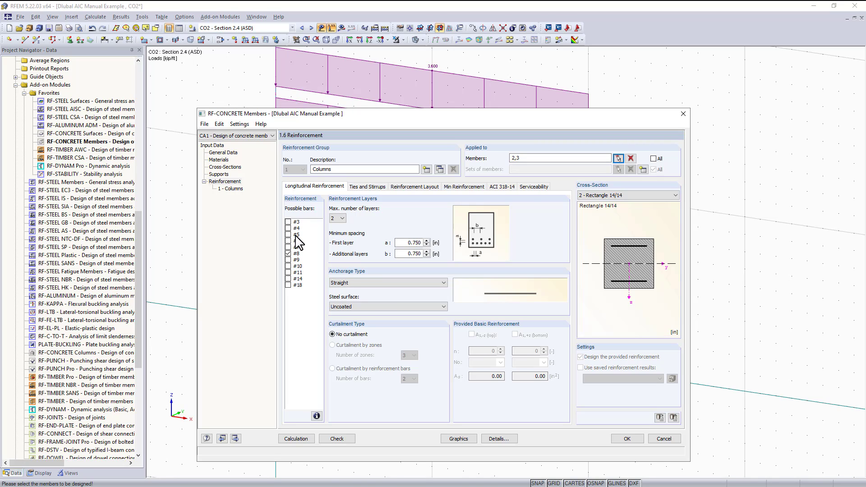
Step: Limit the Columns longitudinal bar sizes to #7 and #8
left_click(288, 251)
left_click(288, 253)
left_click(288, 235)
left_click(288, 240)
left_click(289, 243)
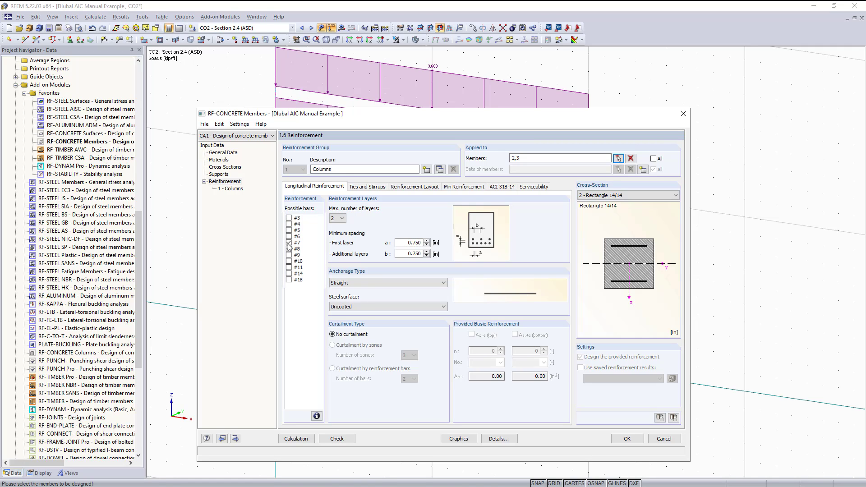
left_click(289, 248)
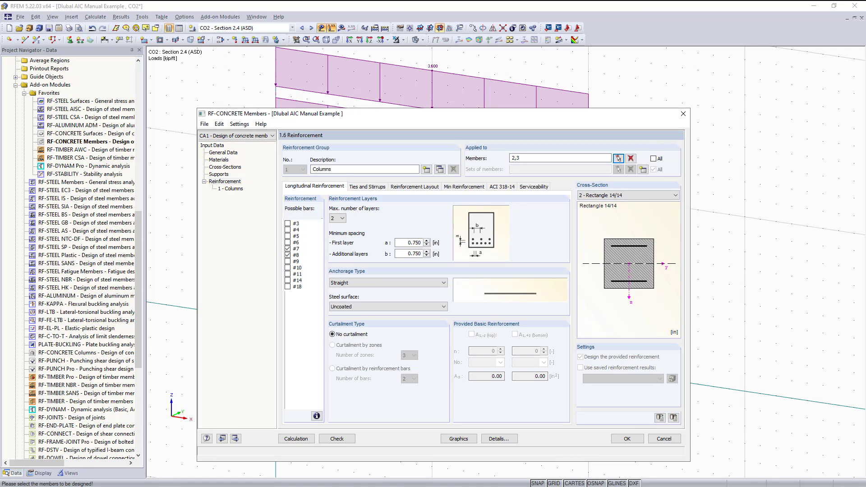
Step: Keep the maximum number of longitudinal bar layers at 2
left_click(342, 219)
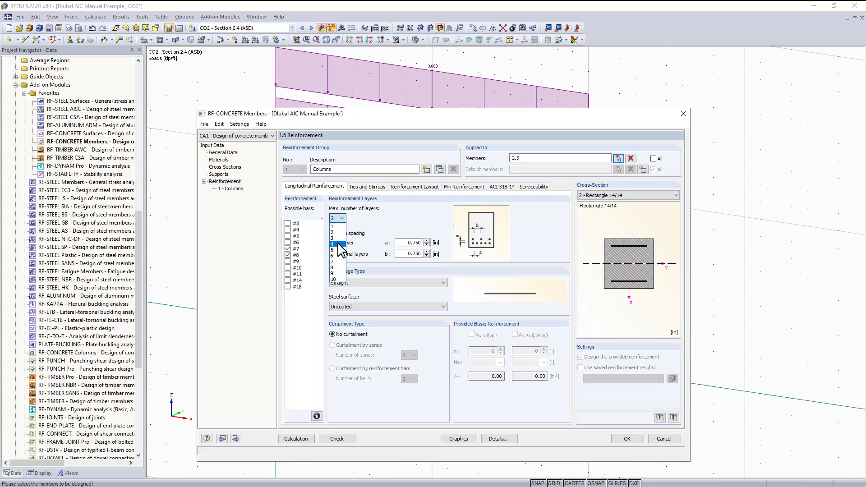
left_click(338, 243)
left_click(342, 220)
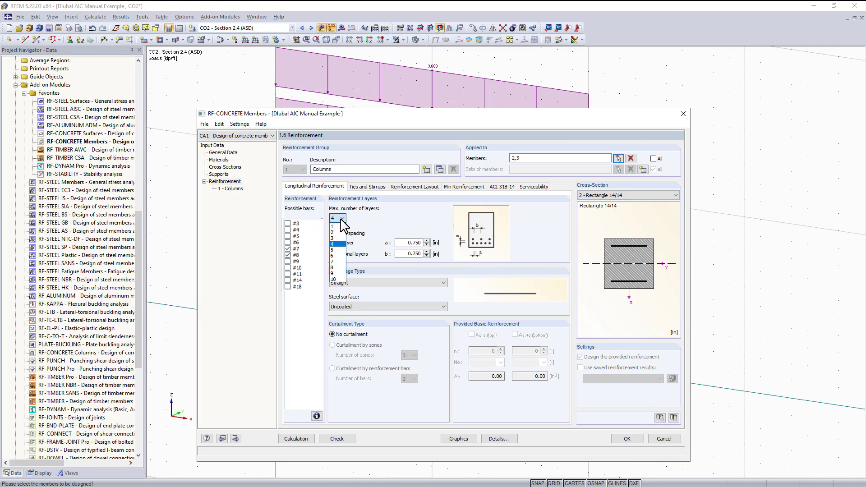
left_click(338, 238)
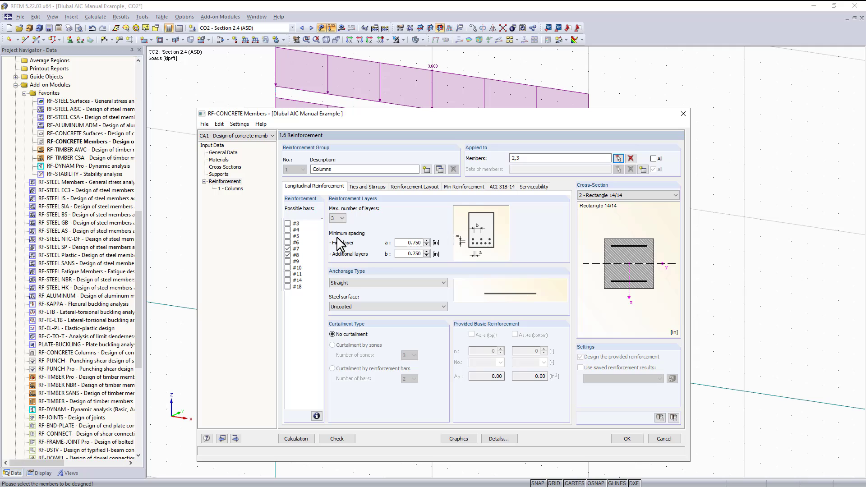
left_click(340, 218)
left_click(337, 225)
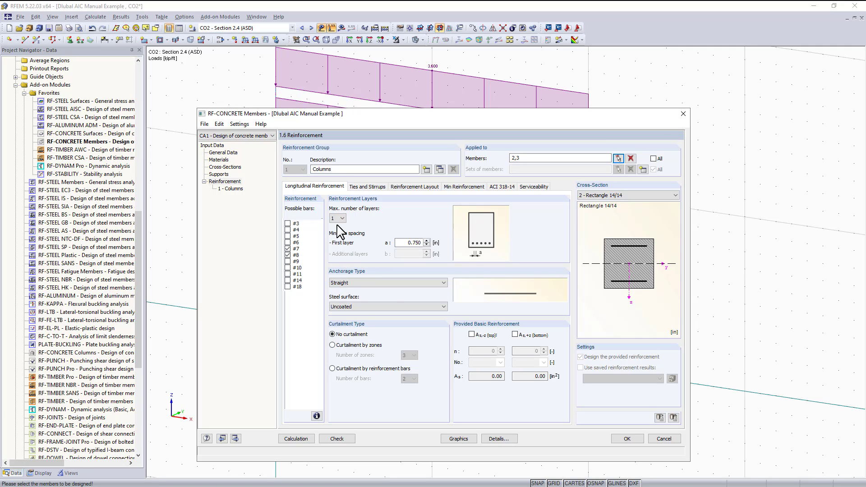
left_click(341, 219)
left_click(339, 232)
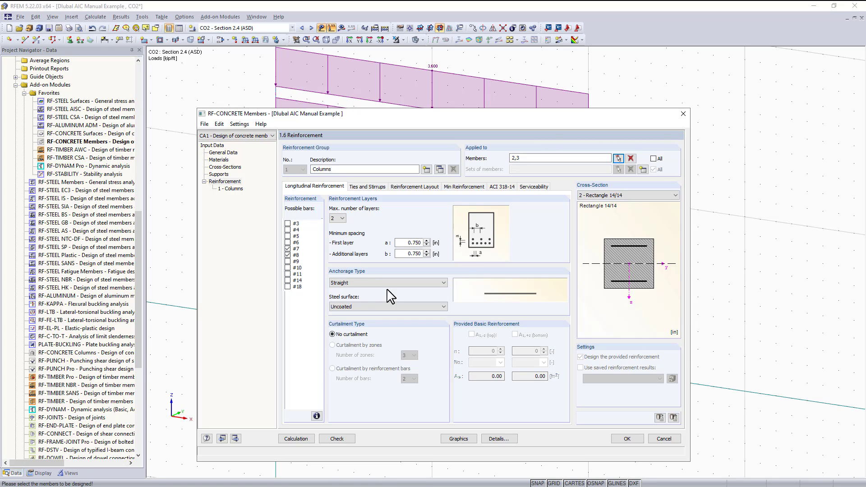
Step: Set the anchorage type of the Columns longitudinal bars
left_click(390, 284)
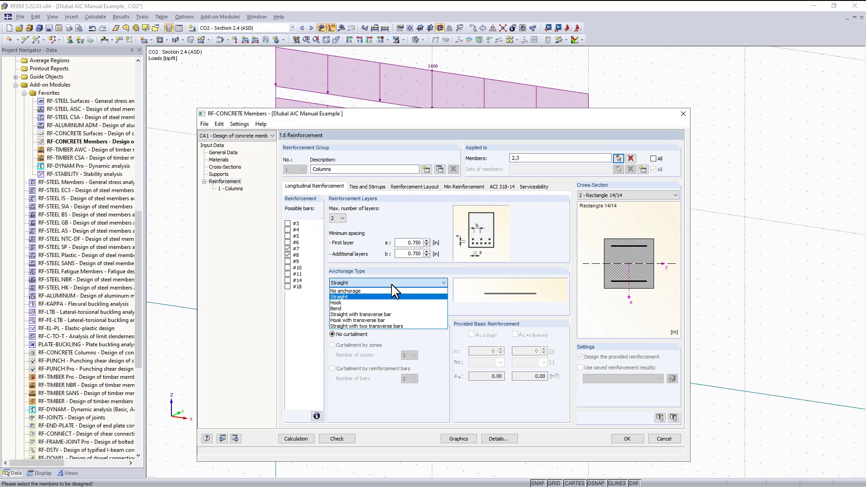
left_click(360, 314)
left_click(388, 282)
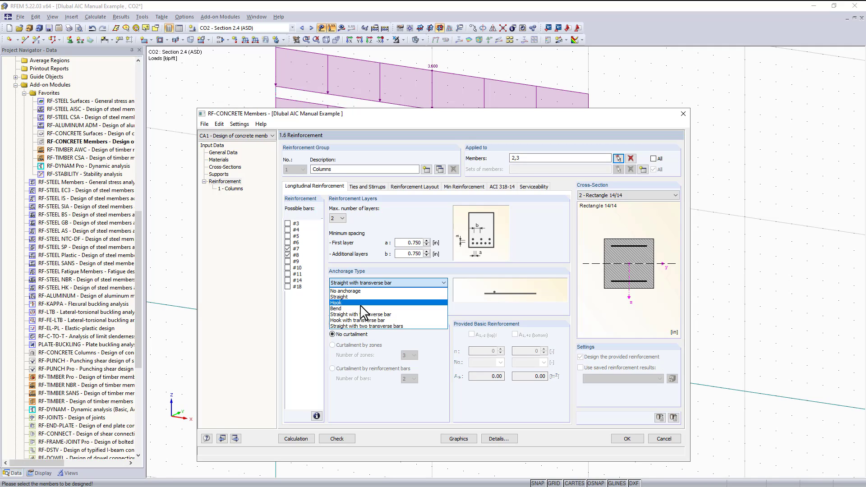
left_click(359, 303)
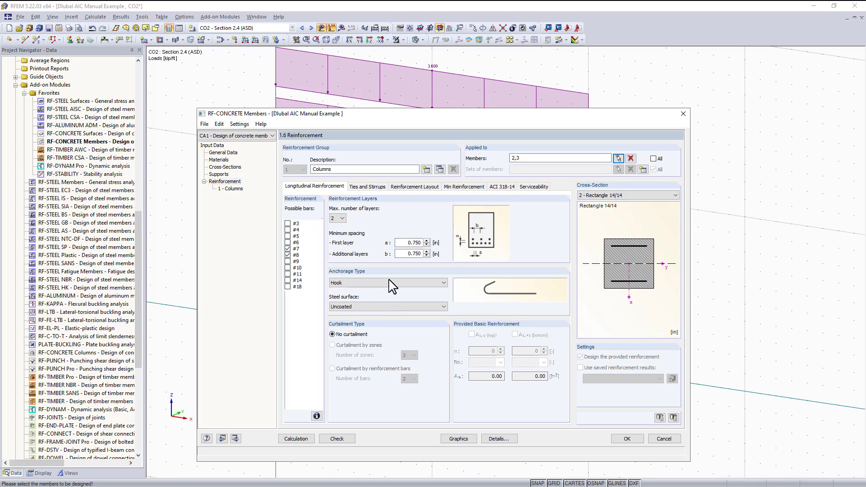
scroll(389, 282, "up", 2)
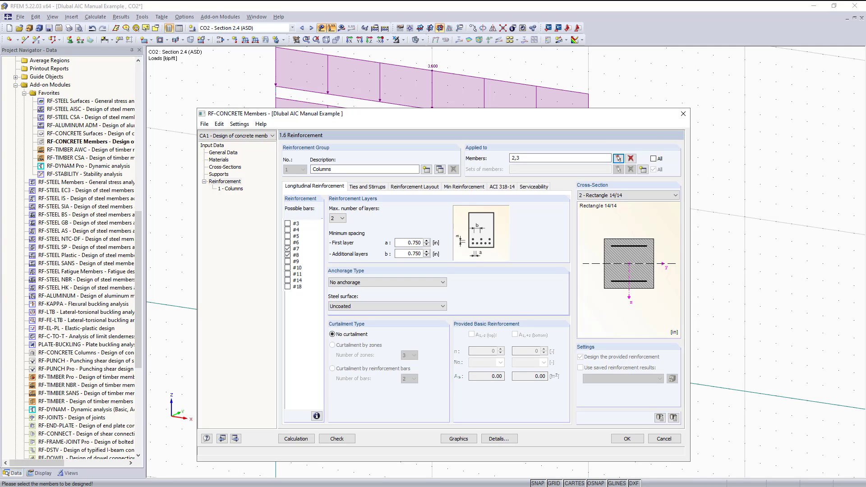
Step: Show the Columns ties and stirrups: #4 bars, 2 legs at 90°, hook anchorage, uniform spacing
left_click(367, 187)
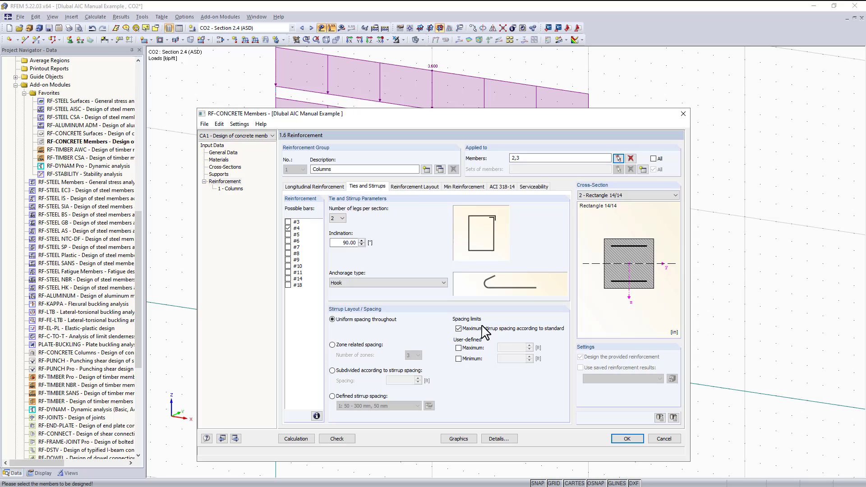
Step: Enter 1.5 in cover for c-z, c+z and c±y, and choose the Uniformly surrounding layout
left_click(406, 187)
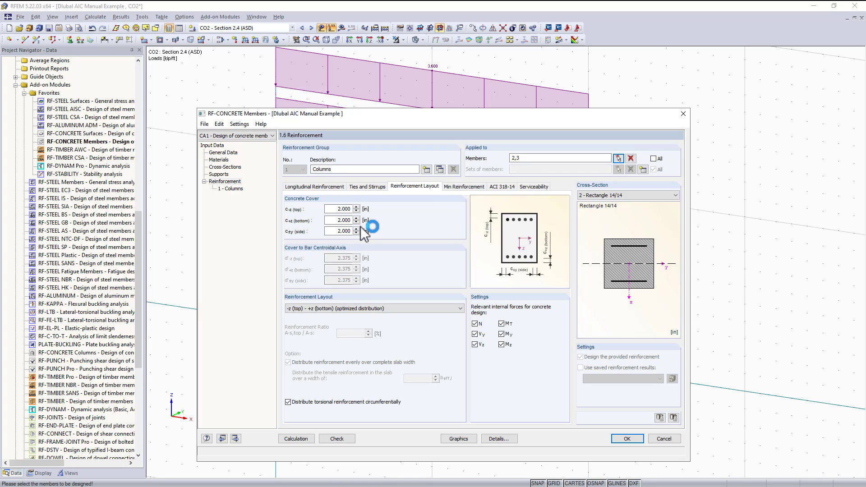
double_click(343, 209)
type("1.5")
key("Tab")
type("1.5")
key("Tab")
type("1.5")
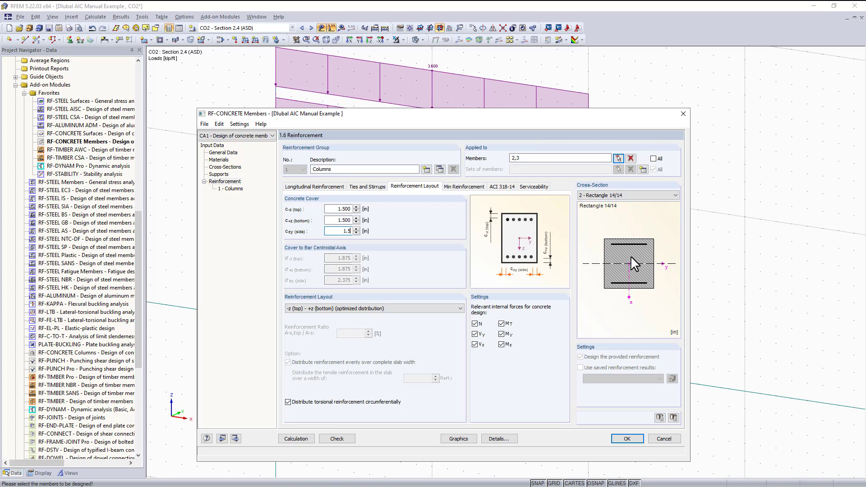
left_click(429, 306)
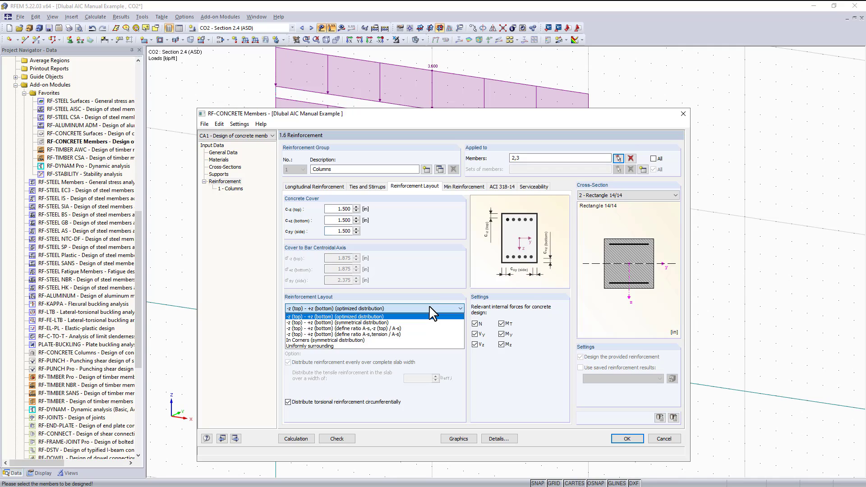
left_click(385, 346)
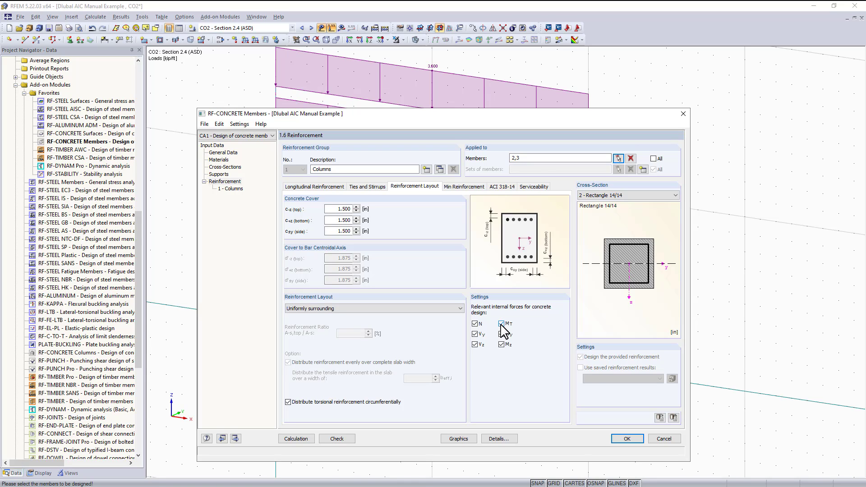
Step: Recheck the torsional moment MT design force and view the minimum reinforcement settings
double_click(501, 325)
left_click(464, 186)
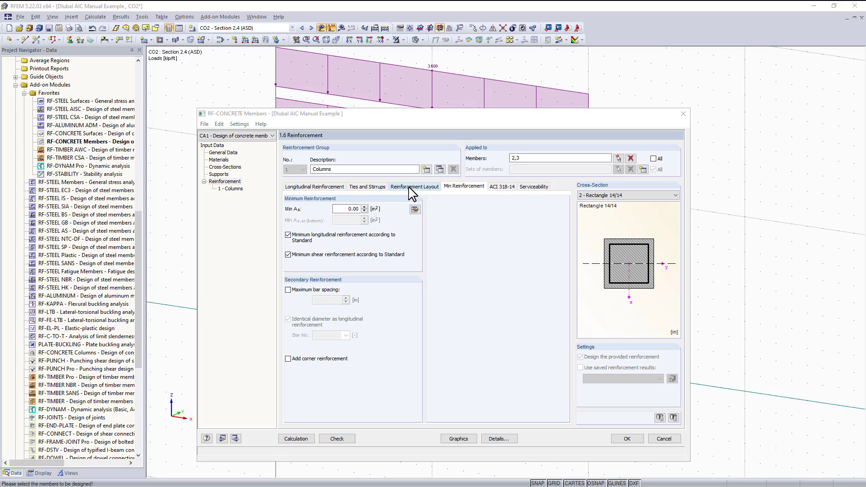
Step: Review the ACI 318-14 design factors, then view the Columns serviceability settings
left_click(501, 187)
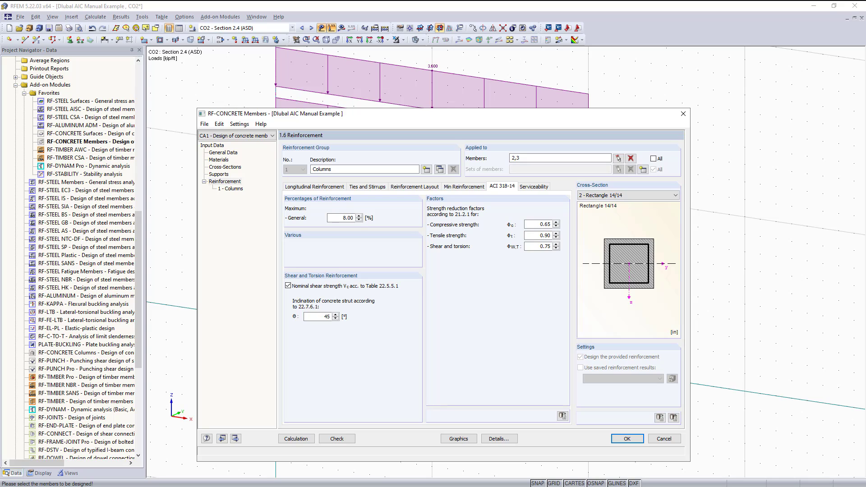
left_click(533, 187)
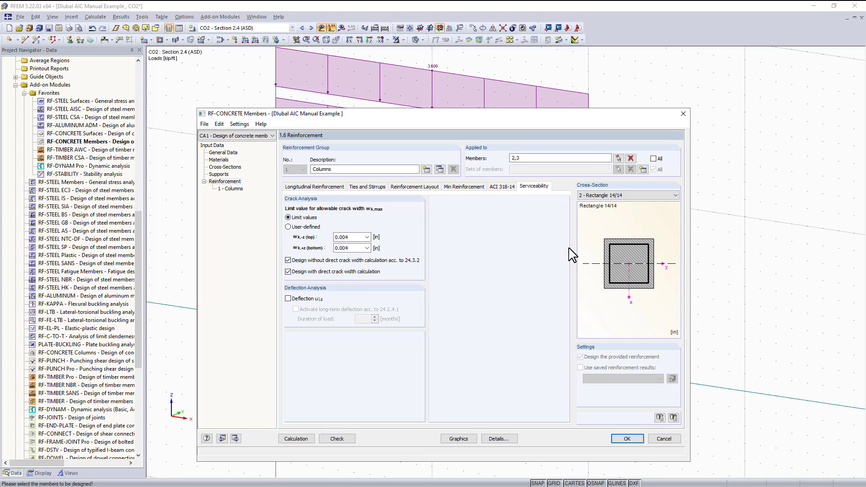
left_click(230, 153)
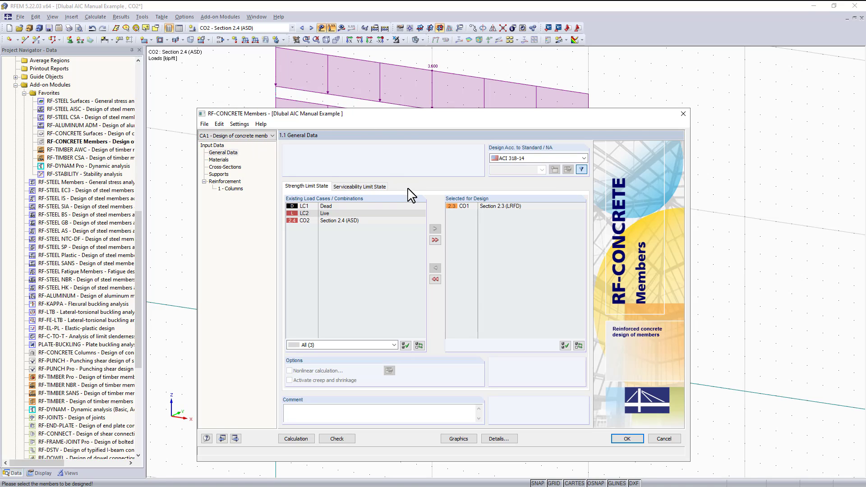
left_click(363, 186)
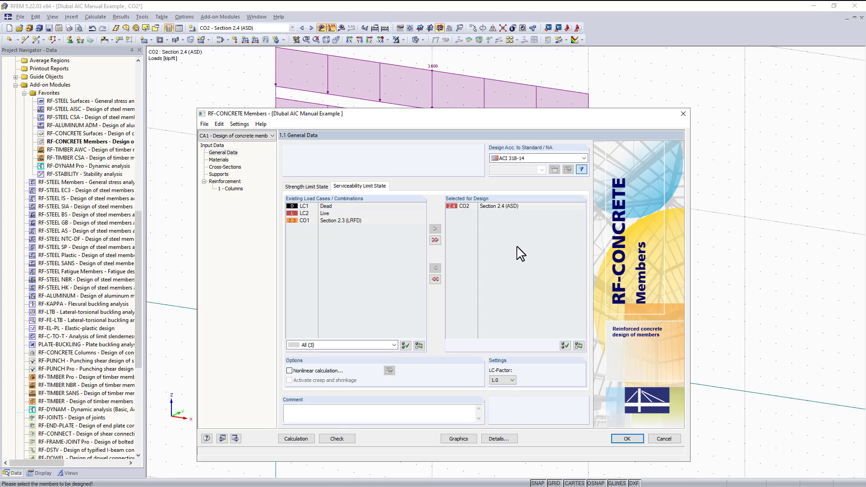
left_click(473, 206)
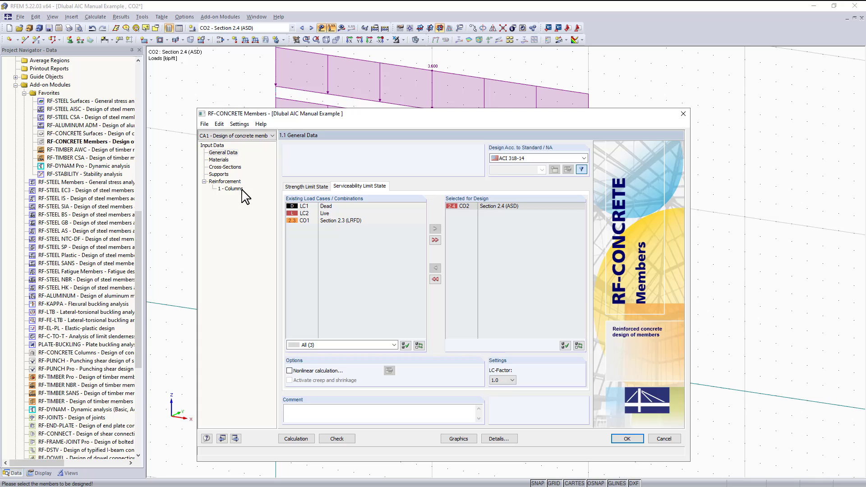
left_click(233, 189)
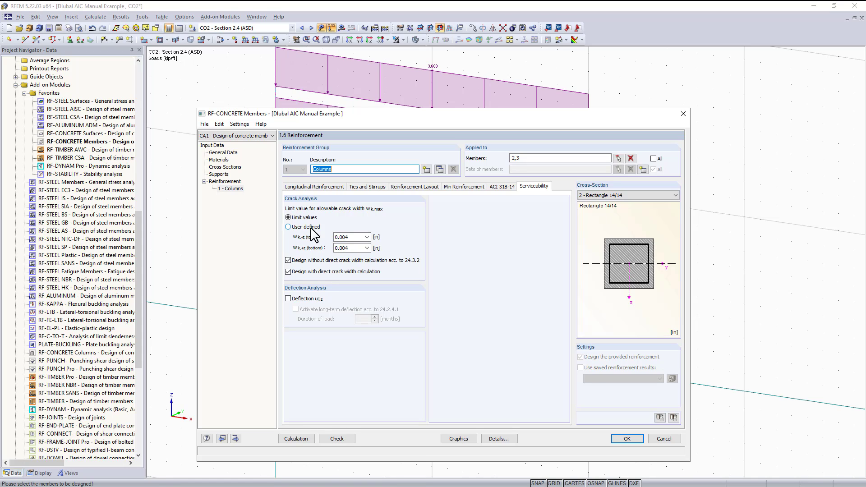
Step: Review the preset top crack widths, then switch the limits to User-defined at 0.004 in
left_click(366, 237)
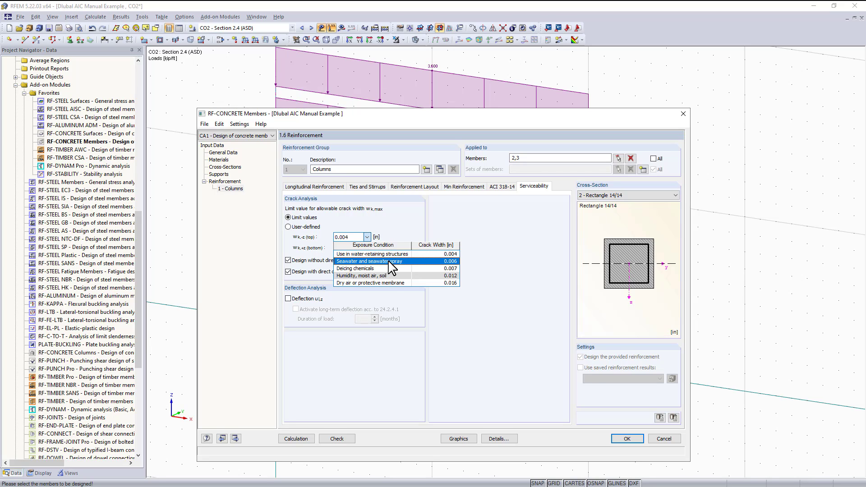
left_click(307, 226)
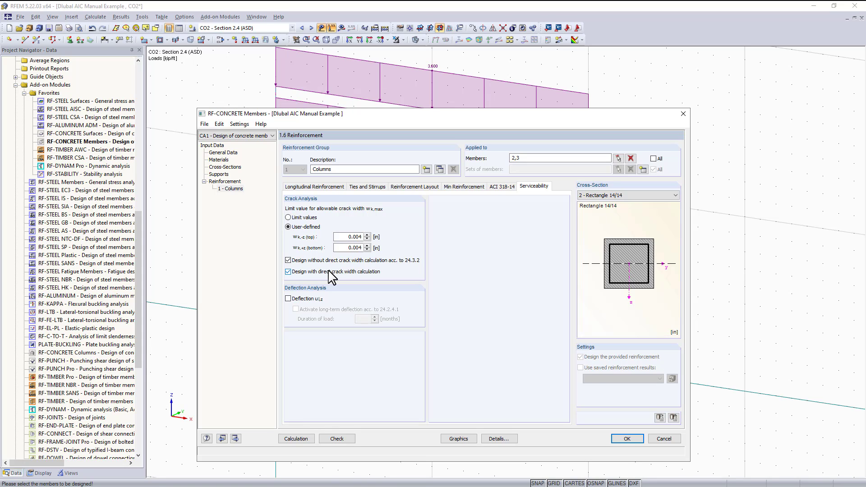
Step: Enable deflection u_l,z with 60-month long-term deflection and show the Deflection Data table
left_click(294, 299)
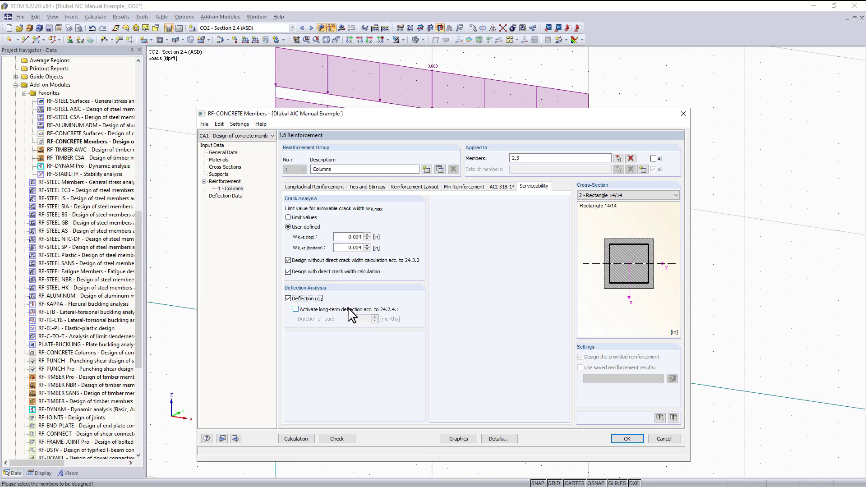
left_click(307, 309)
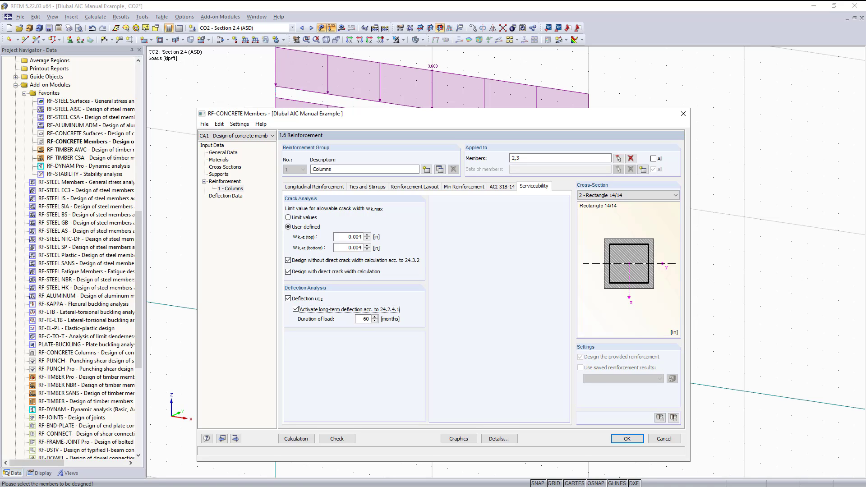
left_click(234, 196)
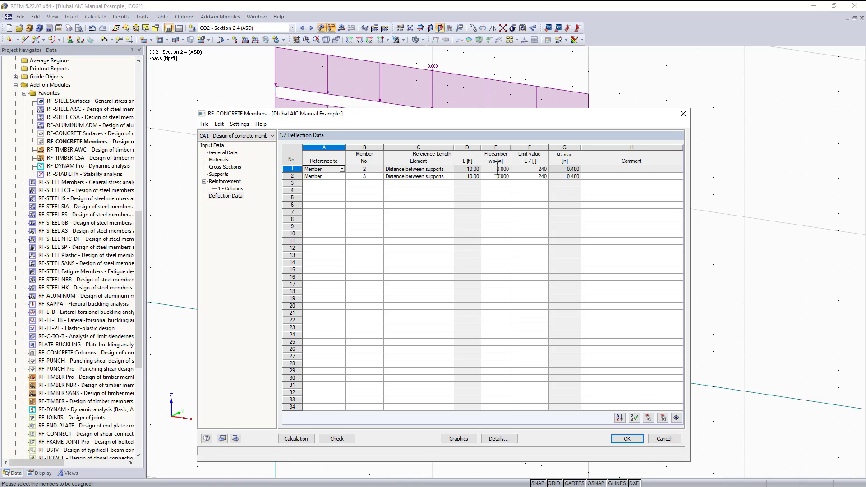
Step: Keep the L/240 deflection limit for member 2 and return to the Reinforcement settings
left_click(530, 170)
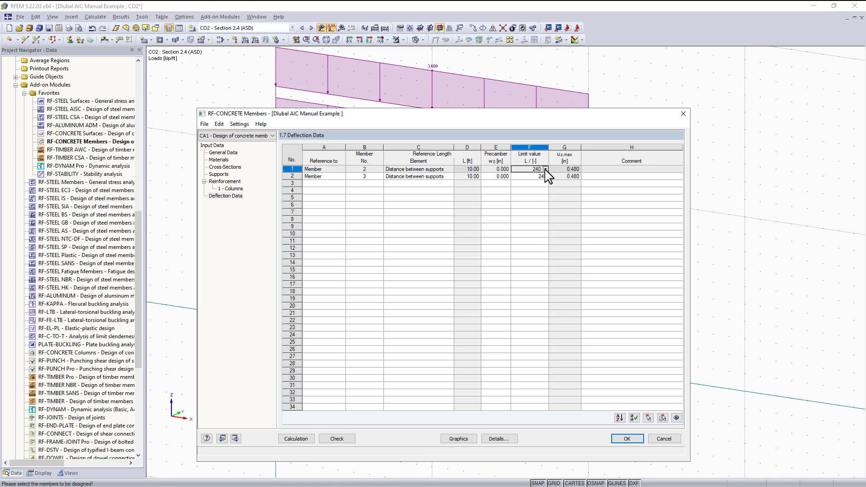
left_click(545, 169)
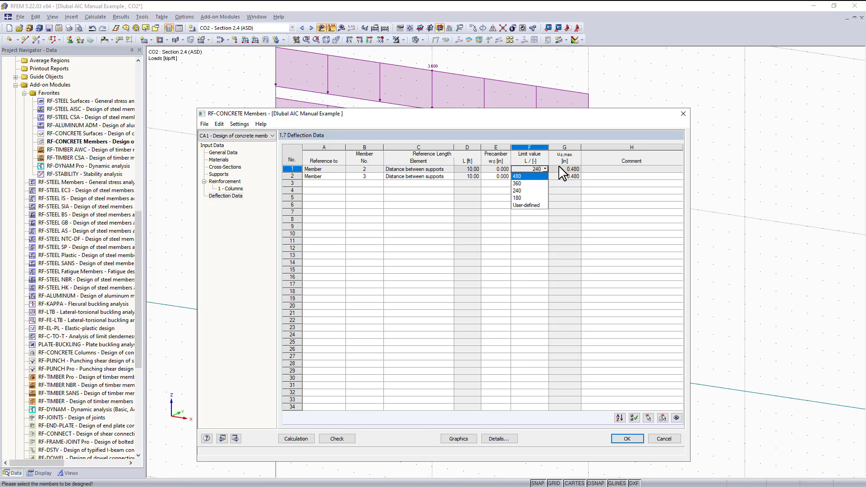
key("Escape")
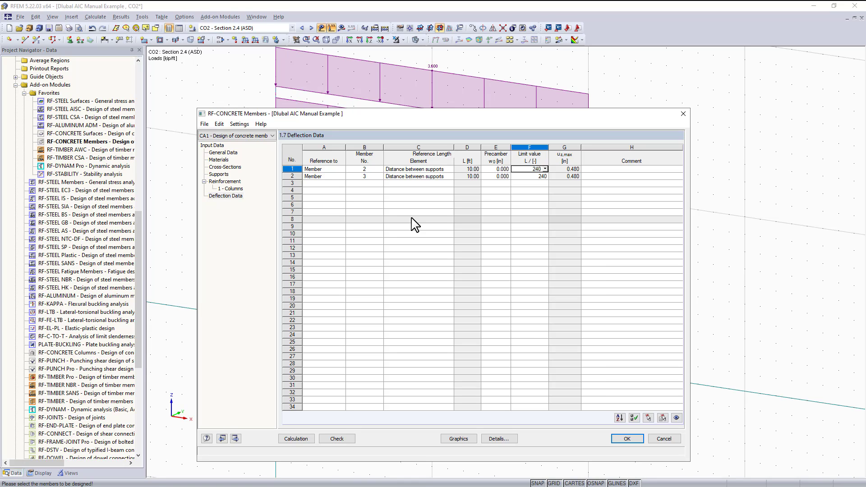
left_click(231, 182)
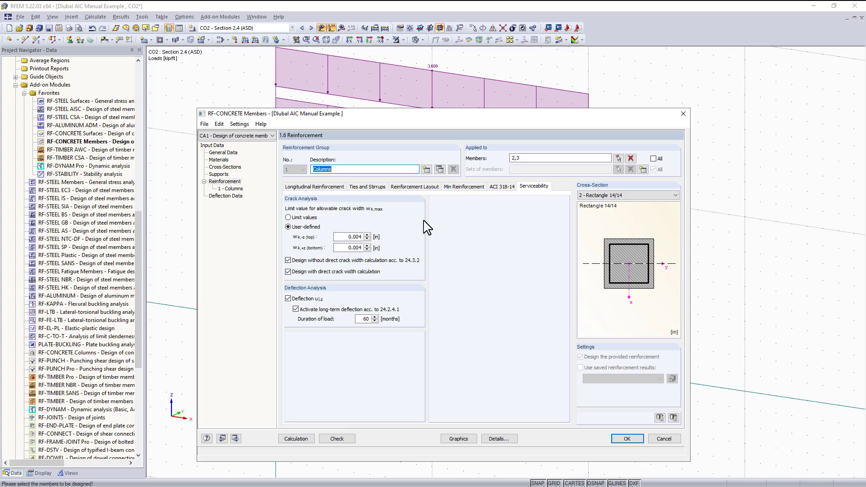
Step: Copy the Columns group as a new group named 'Beam' assigned to member 1, the top beam
left_click(440, 170)
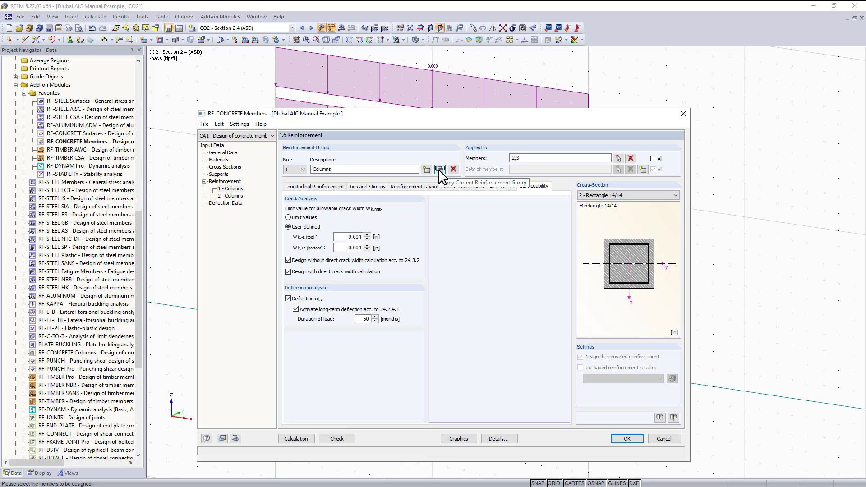
left_click(383, 170)
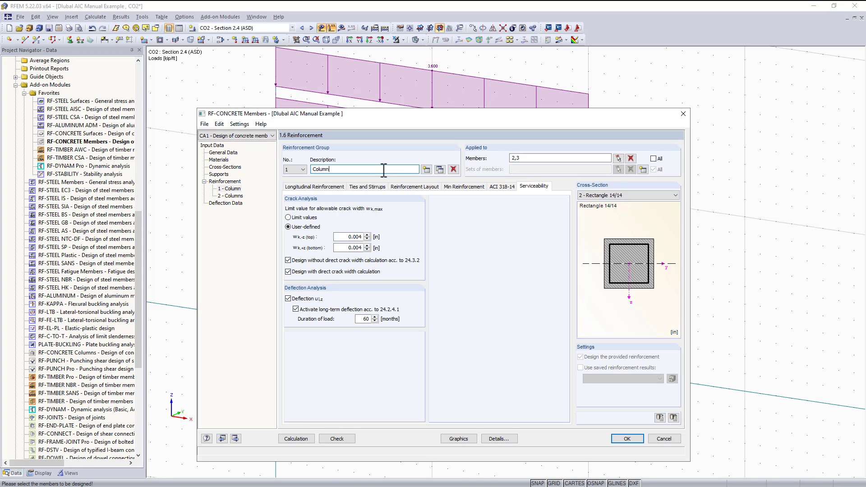
key("BackSpace")
key("BackSpace")
key("BackSpace")
key("BackSpace")
key("BackSpace")
key("BackSpace")
type("Beam")
left_click(630, 158)
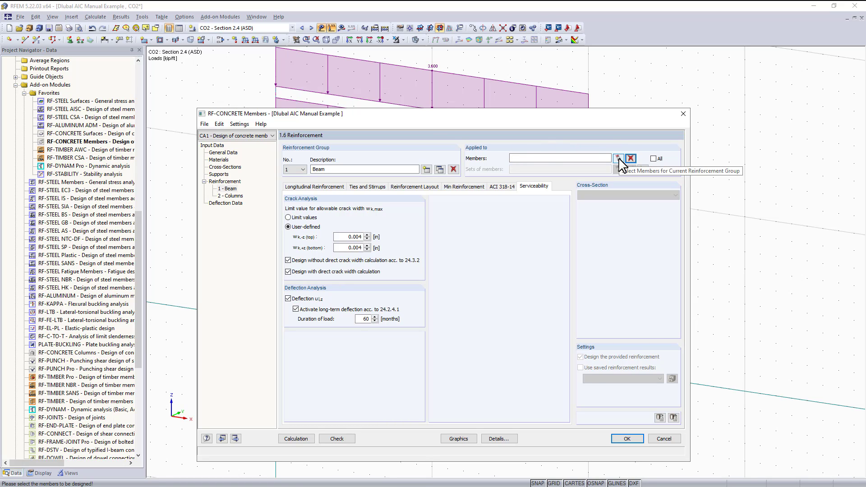
left_click(619, 158)
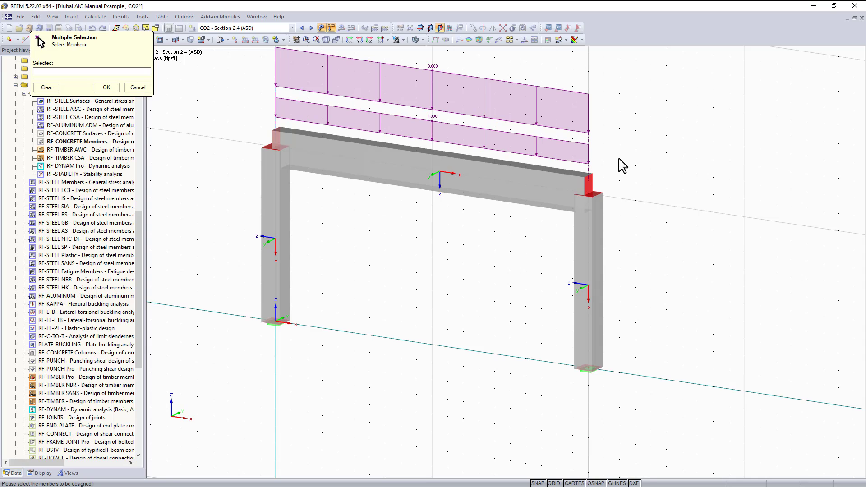
left_click(512, 177)
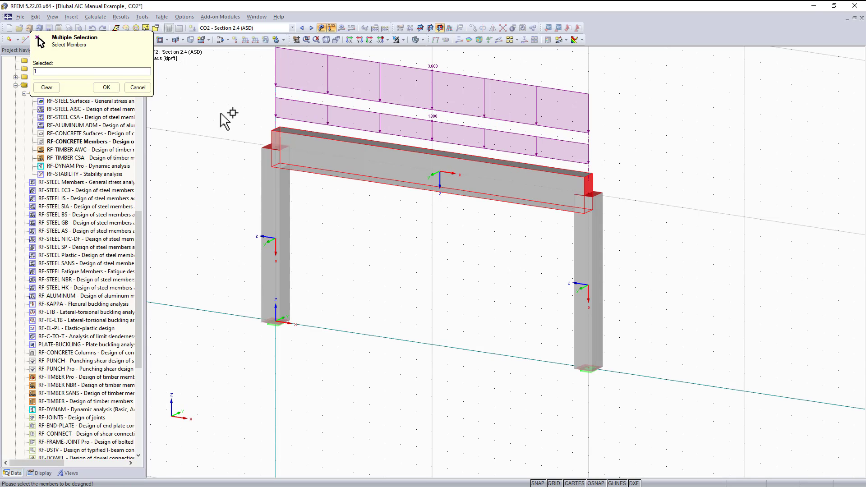
left_click(107, 87)
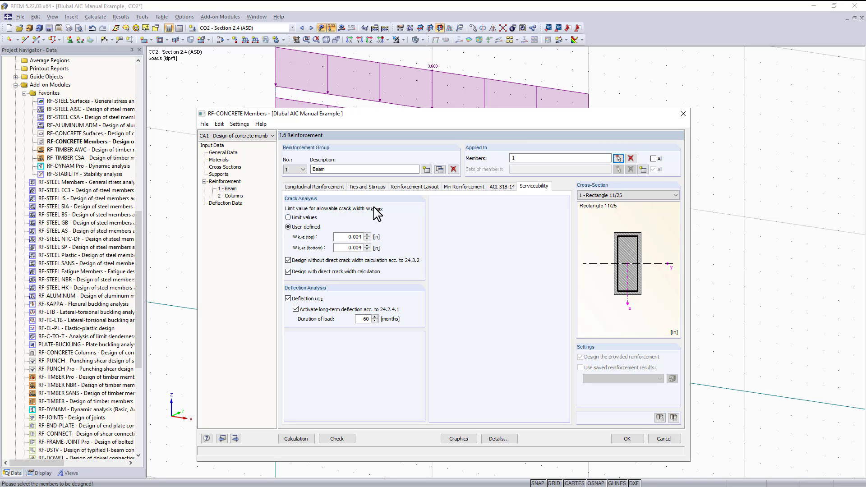
Step: Switch the Beam group's stirrups to zone-related spacing with 3 zones
left_click(366, 187)
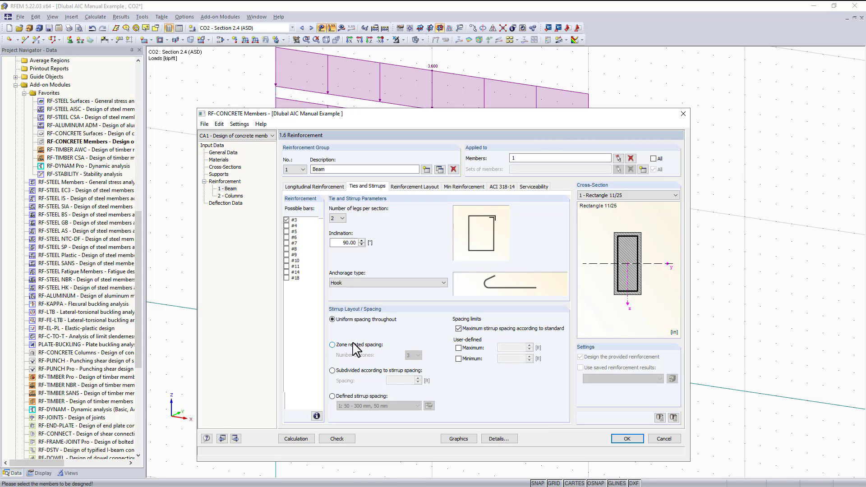
left_click(359, 344)
left_click(418, 355)
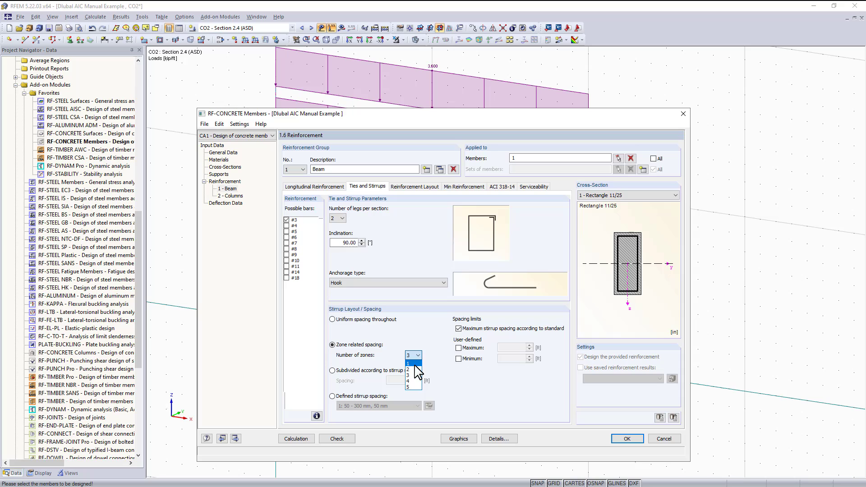
left_click(417, 356)
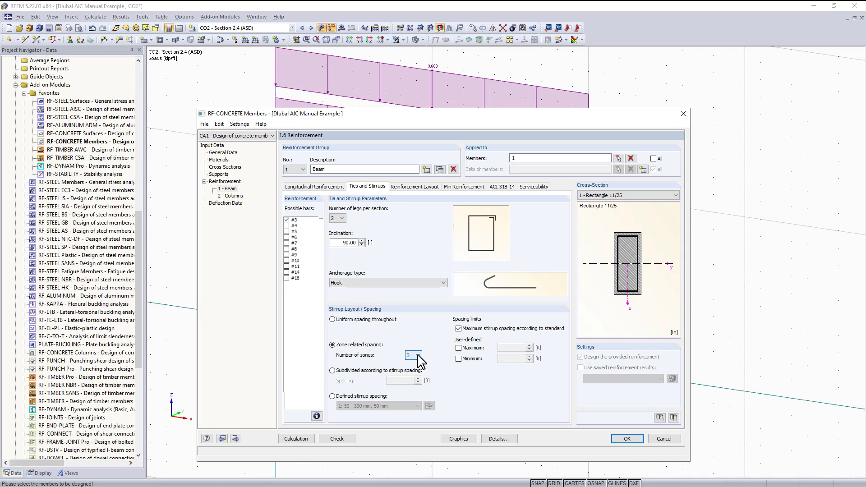
left_click(413, 187)
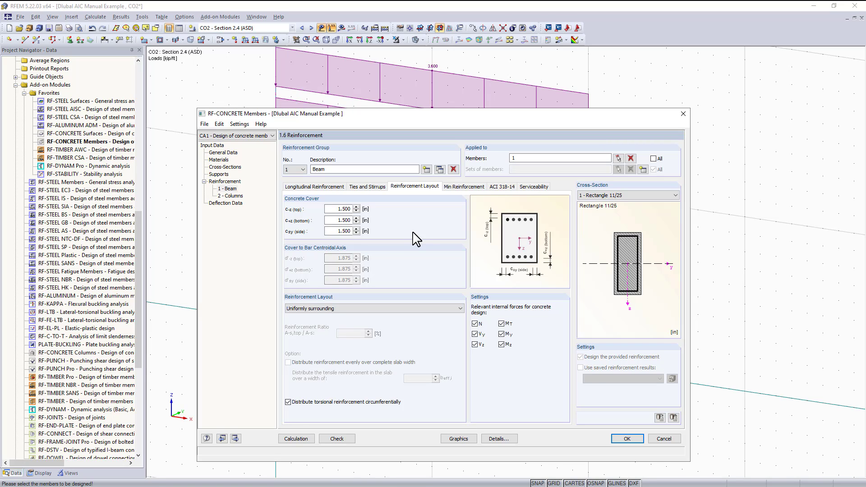
Step: Choose the '-z (top) - +z (bottom) (optimized distribution)' layout for the Beam group
left_click(356, 311)
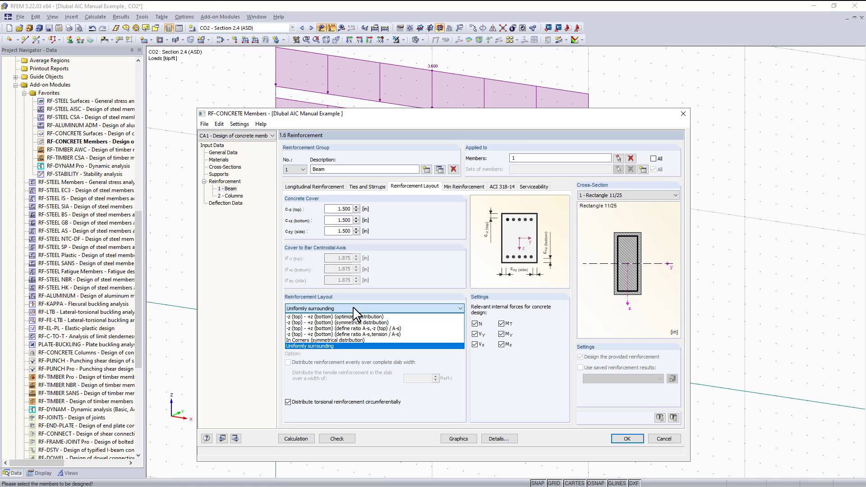
key("Home")
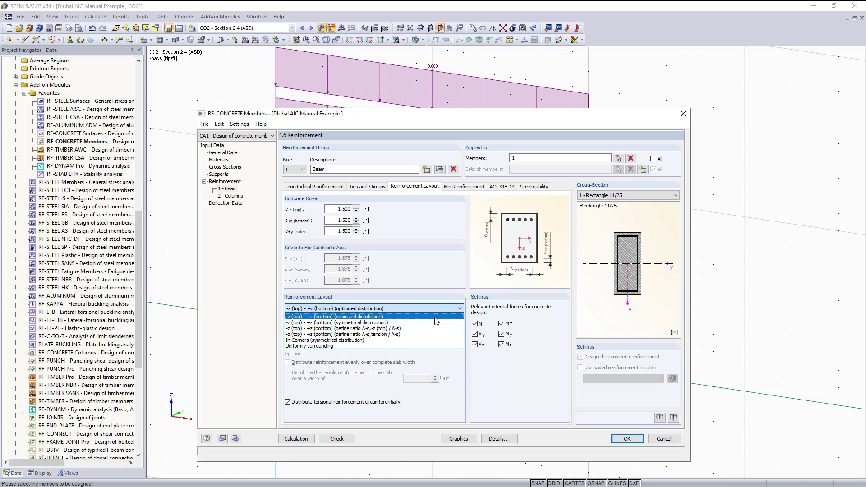
left_click(437, 321)
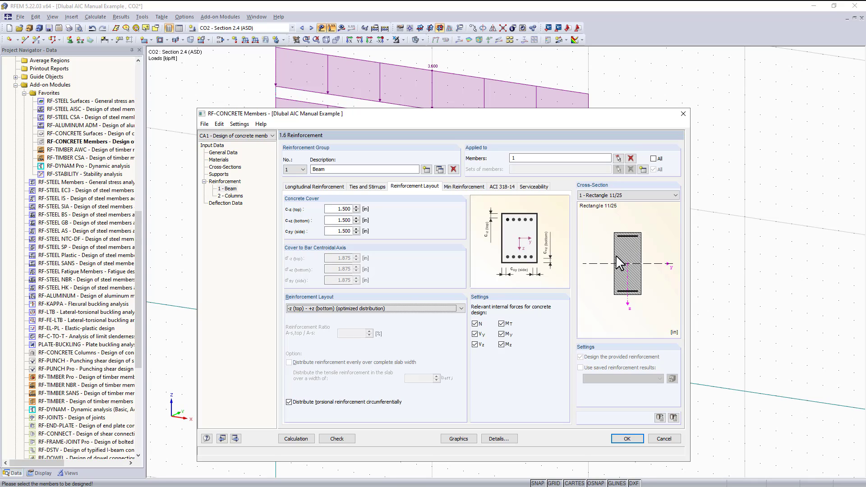
left_click(464, 187)
Step: Check the Beam group's serviceability settings, then view Deflection Data table 1.7 listing member 1 (20 ft, L/240)
left_click(533, 186)
left_click(224, 203)
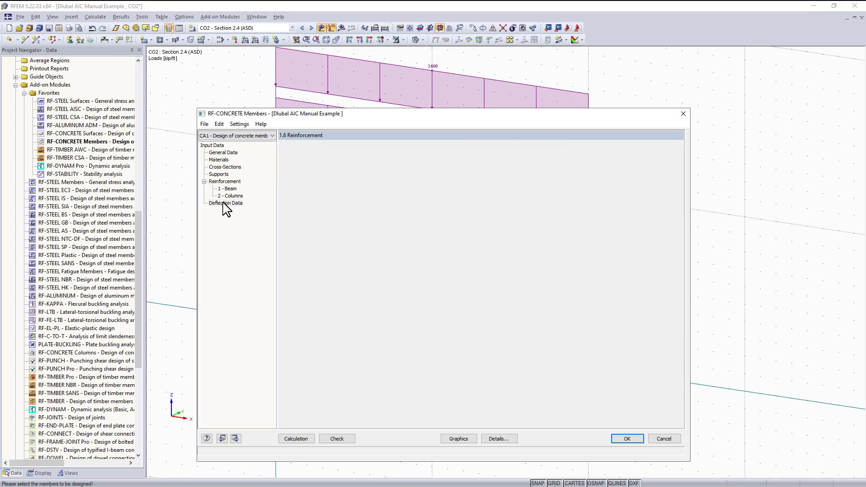